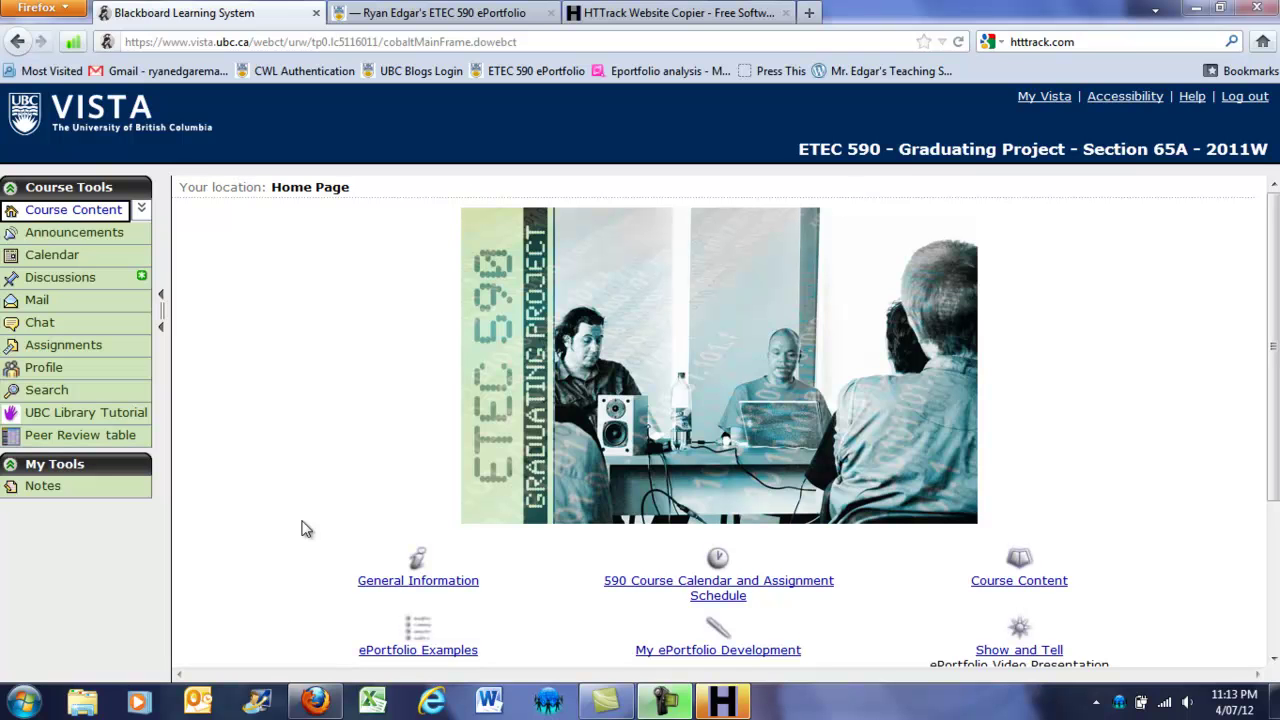
- Examine the installer versions and packages offered in the download section of the HTTrack website, and close the site
left_click(595, 13)
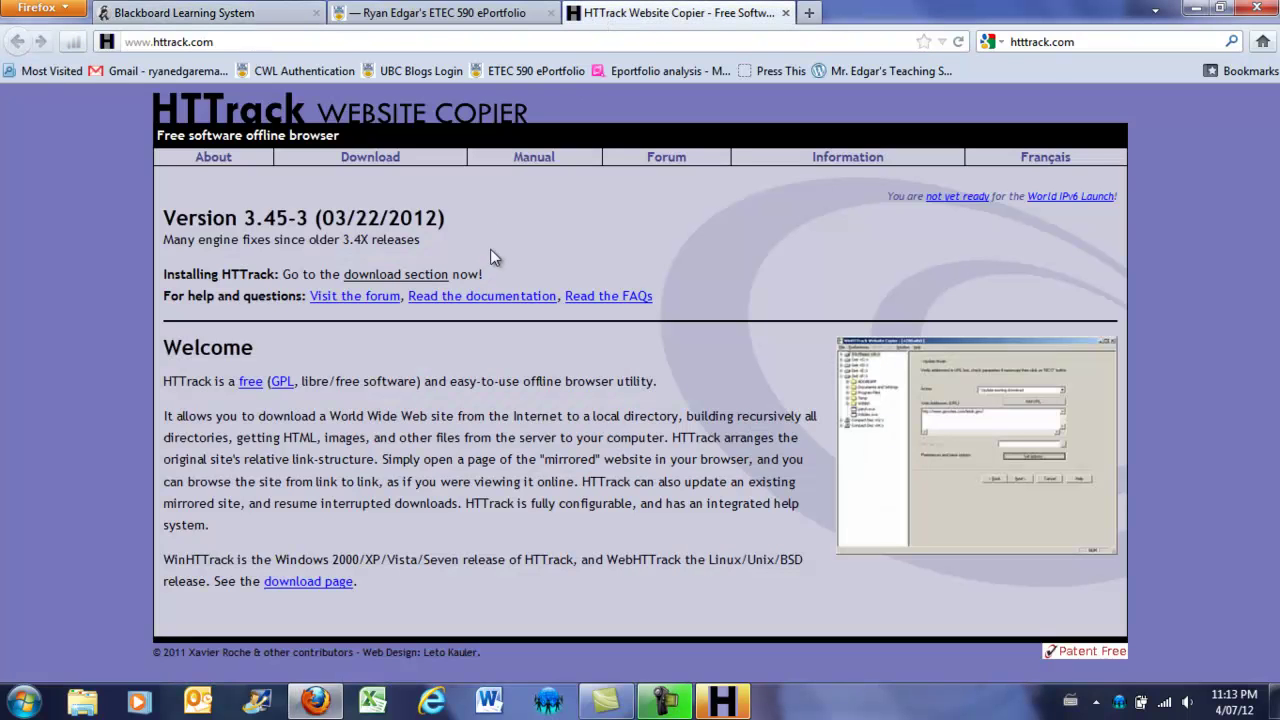
left_click_drag(221, 42, 121, 42)
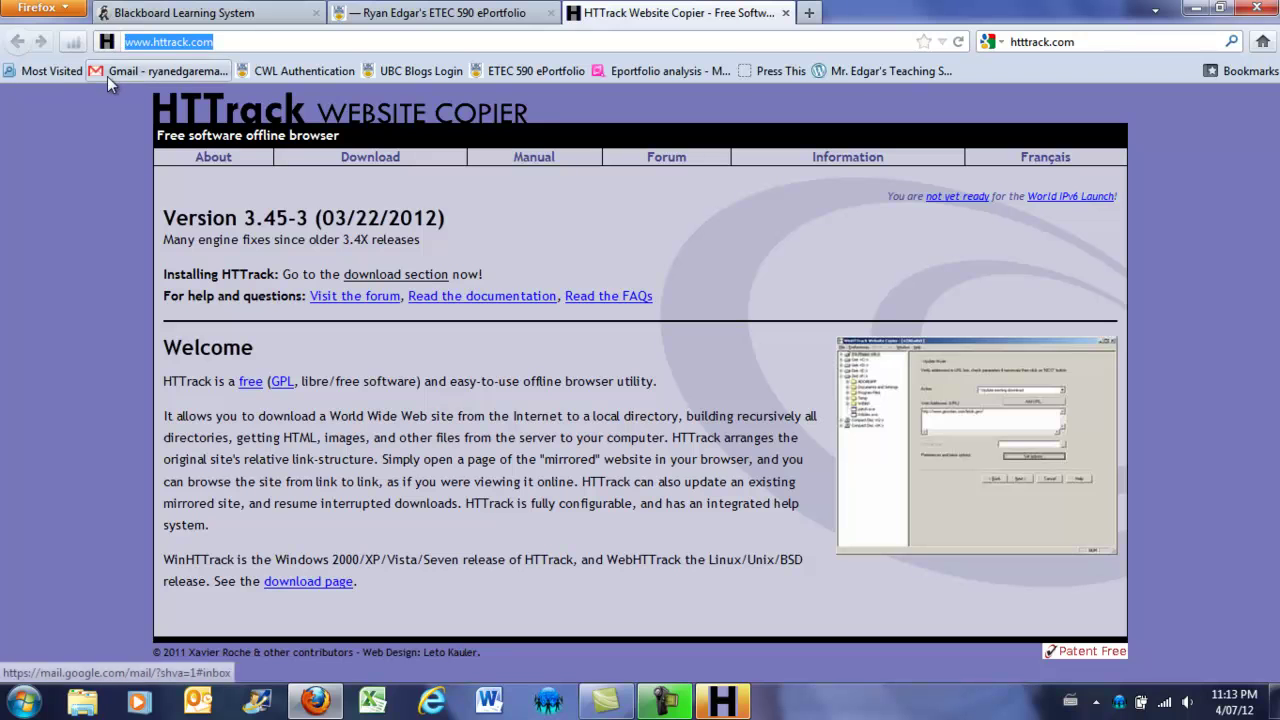
left_click(388, 283)
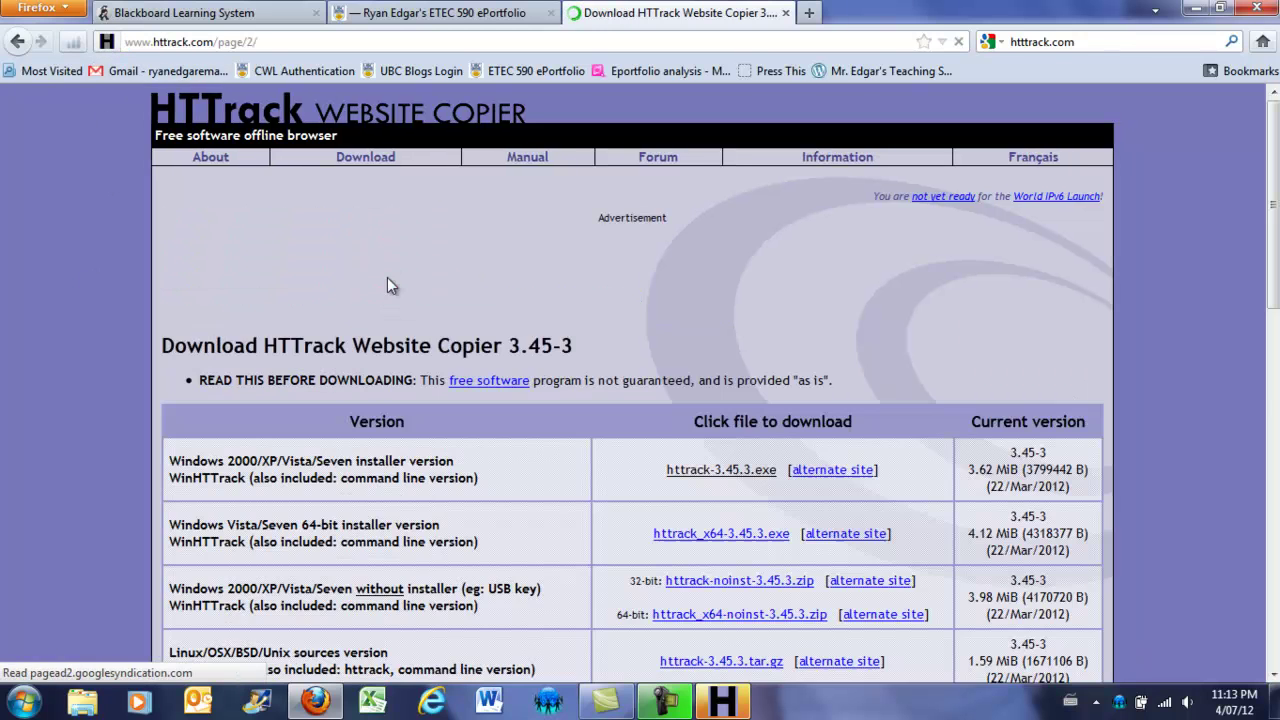
scroll(481, 491, "down", 5)
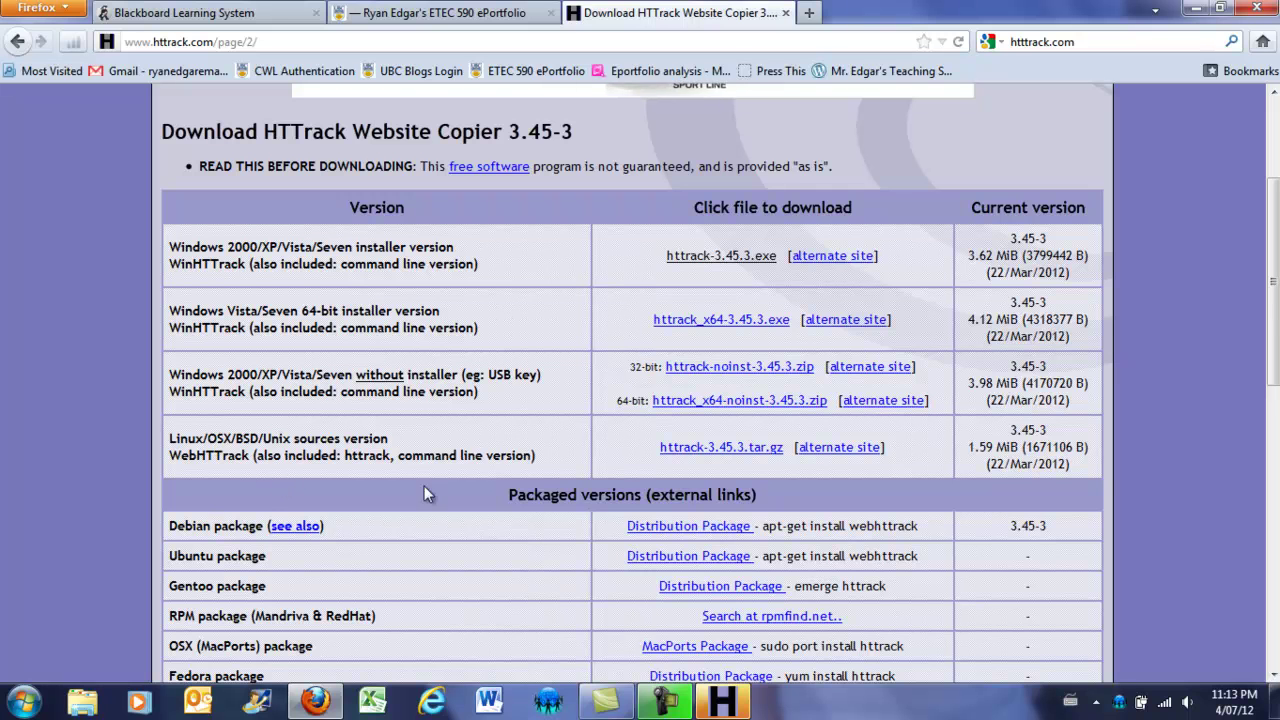
scroll(422, 431, "down", 8)
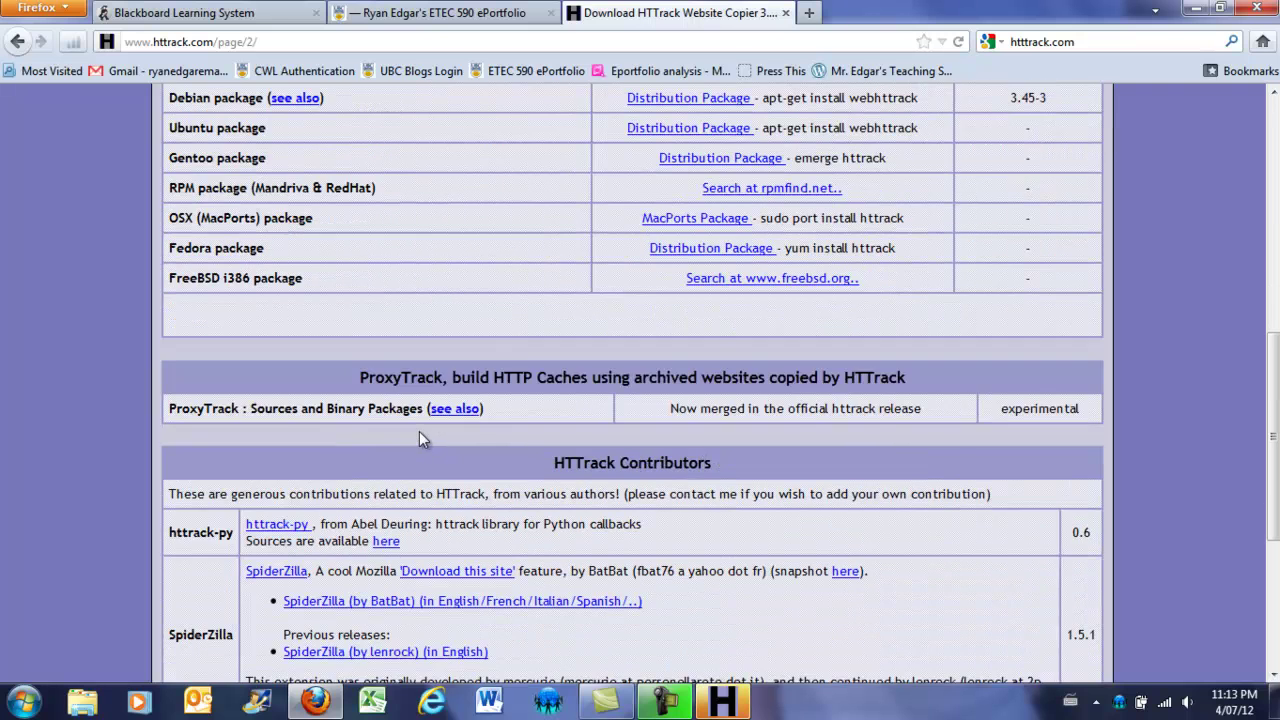
scroll(419, 436, "up", 8)
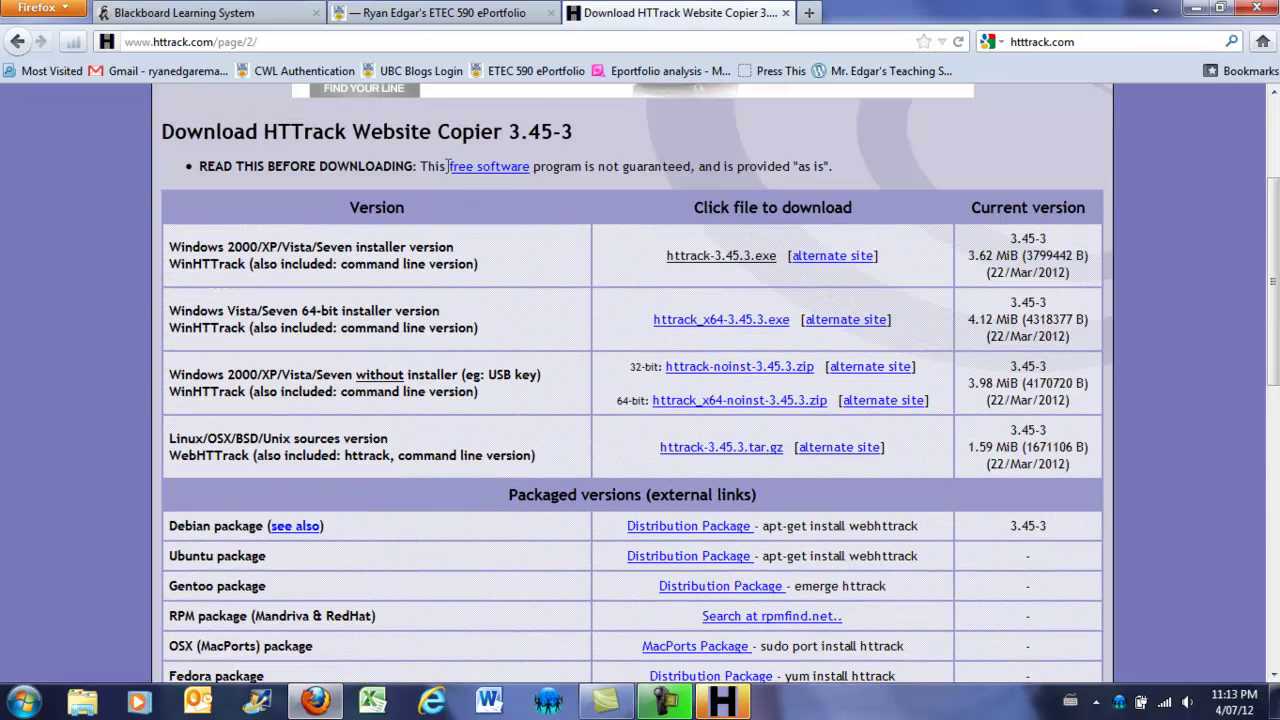
left_click(786, 13)
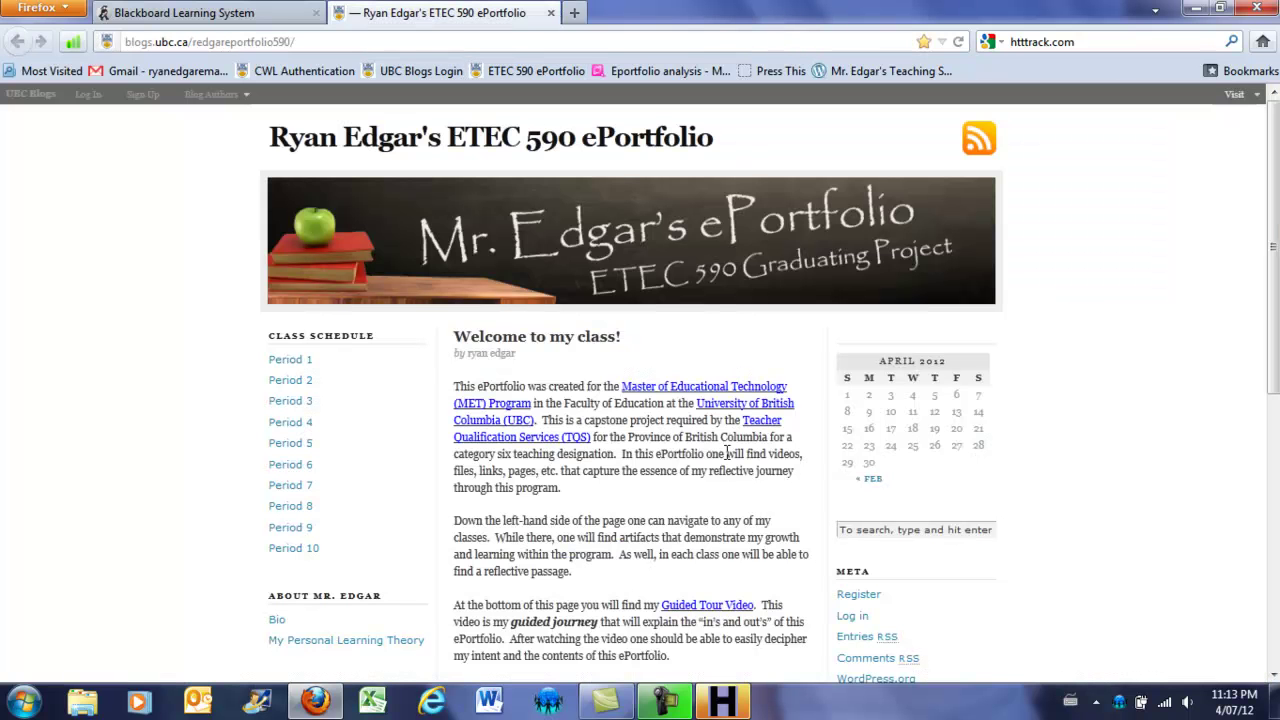
- In WinHTTrack, start a new project named with the owner's name plus "ETEC590 eP Final Version", using the category Education
left_click(724, 708)
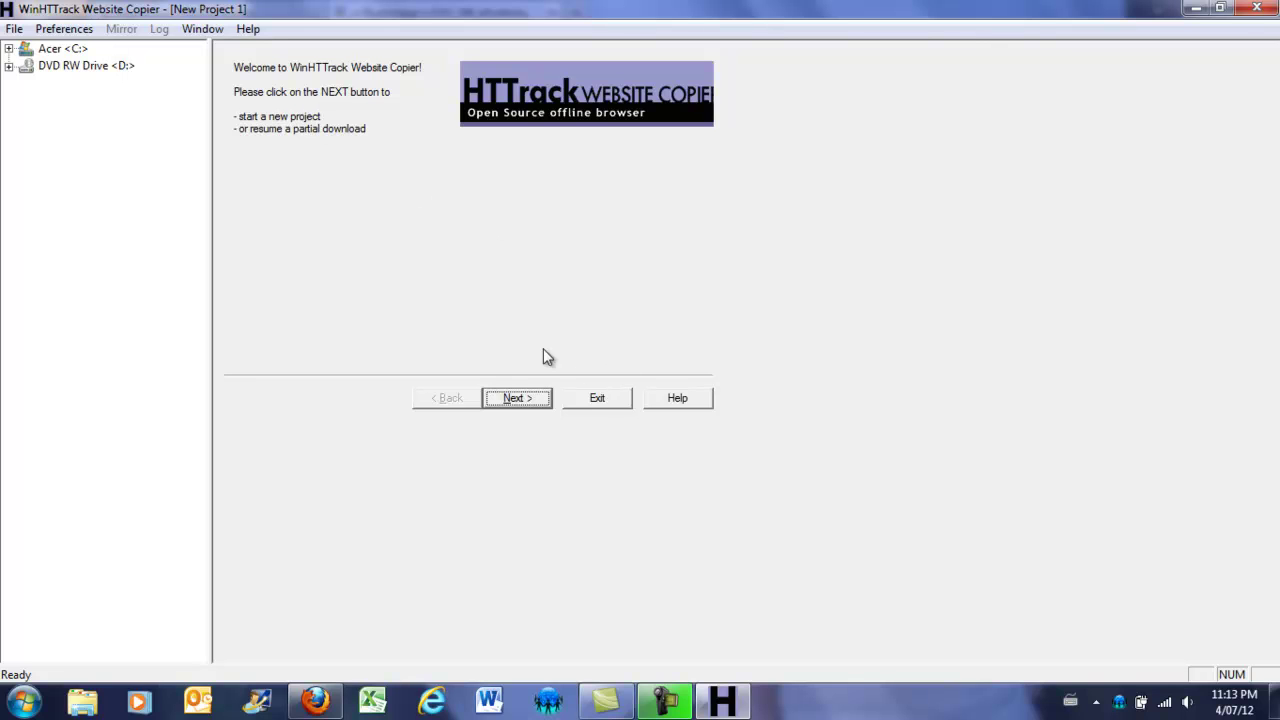
left_click(525, 400)
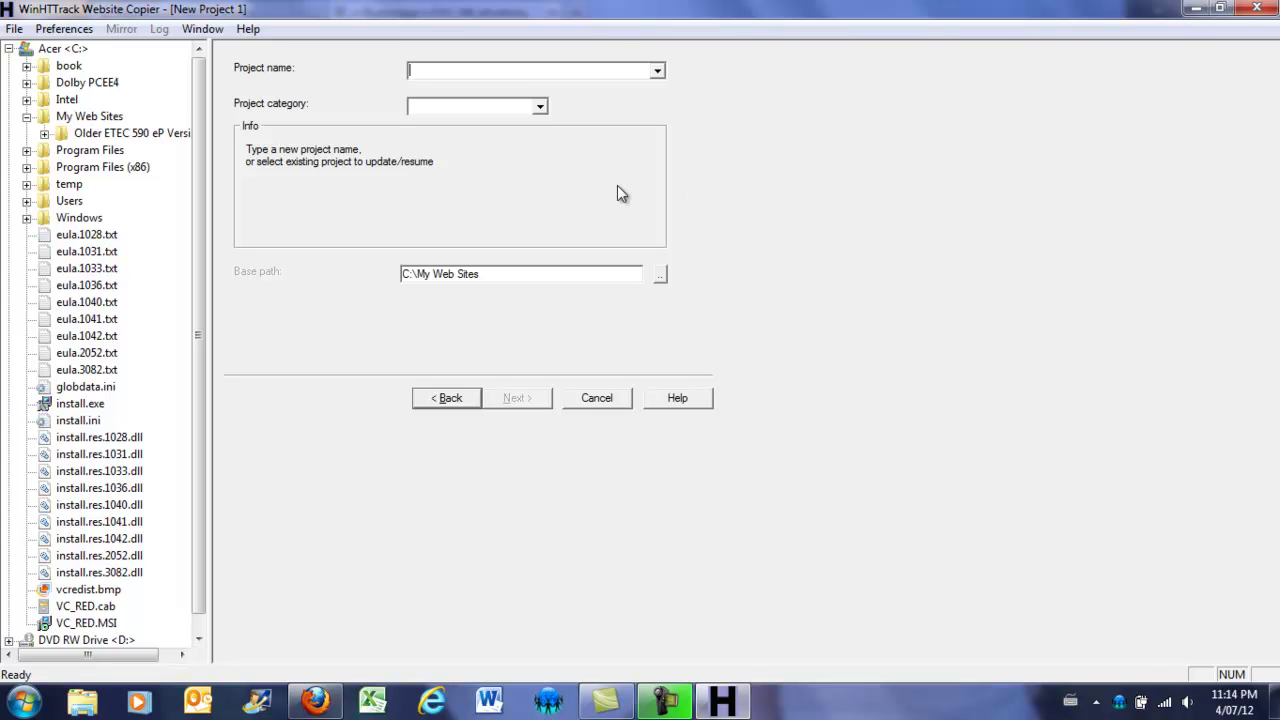
type("Ryan Edgar")
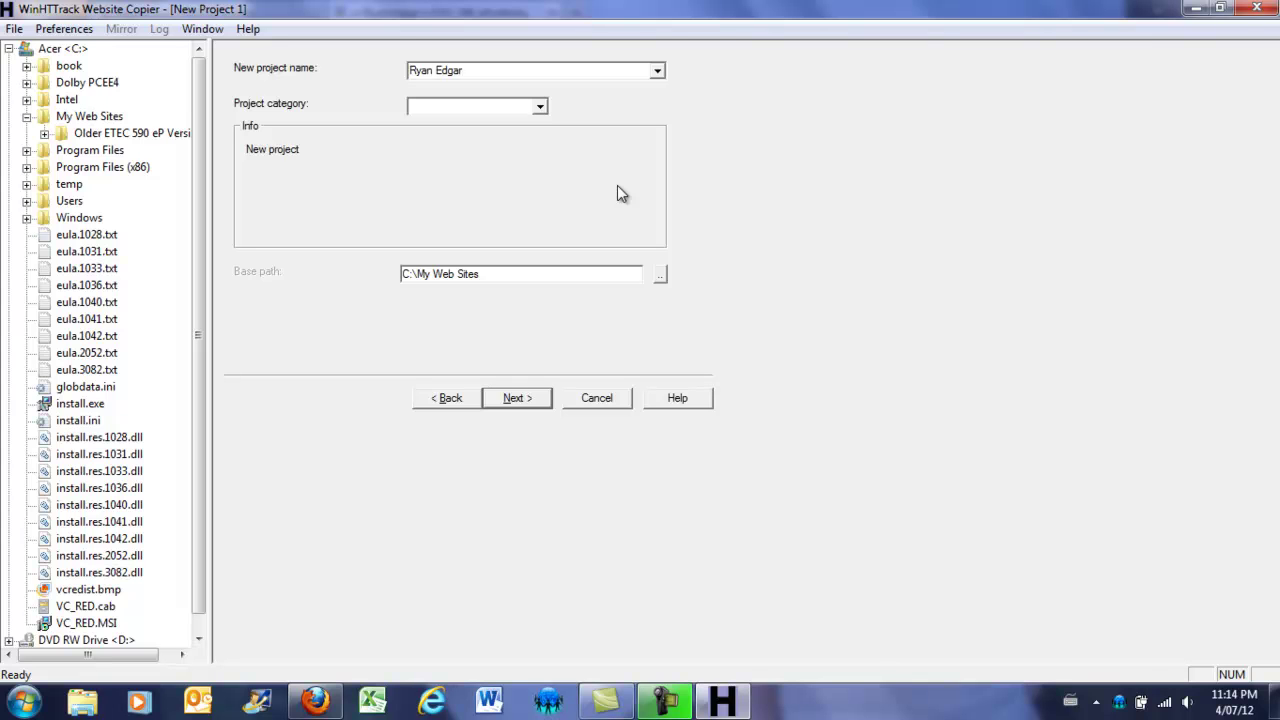
type("'s ETEC590 eP Final Version")
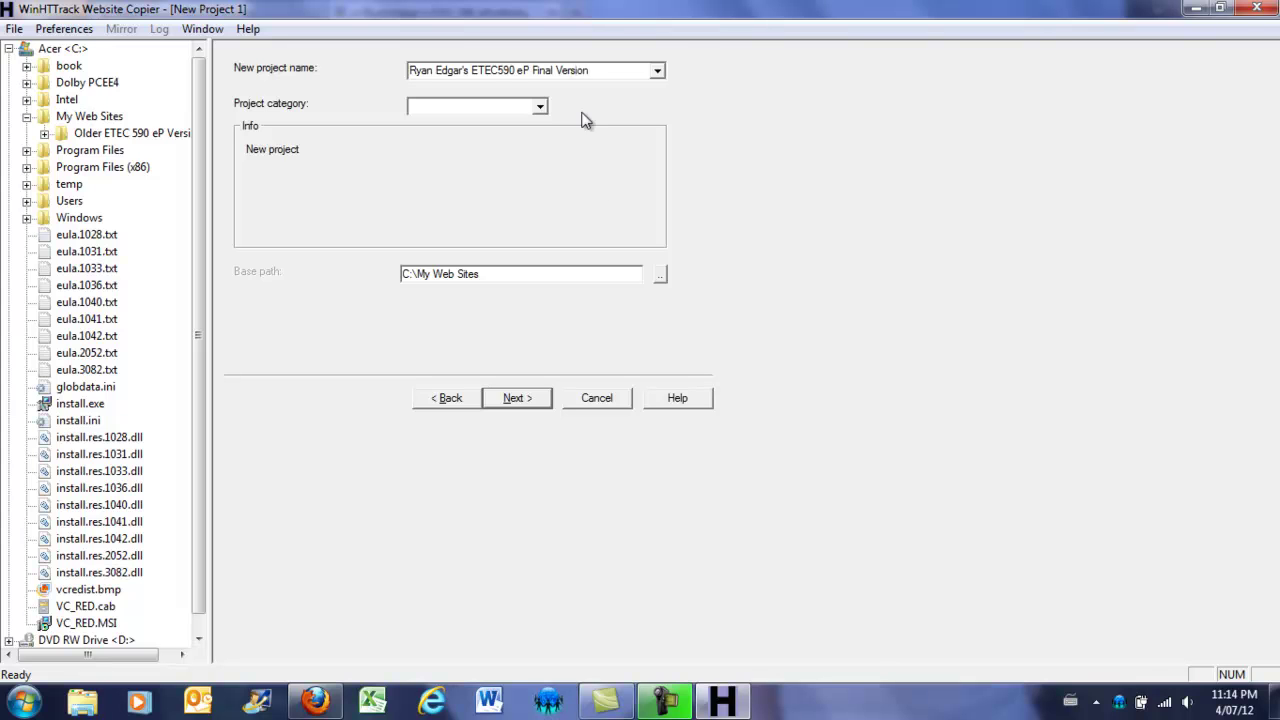
left_click(540, 106)
left_click(540, 106)
type("Education")
left_click(516, 398)
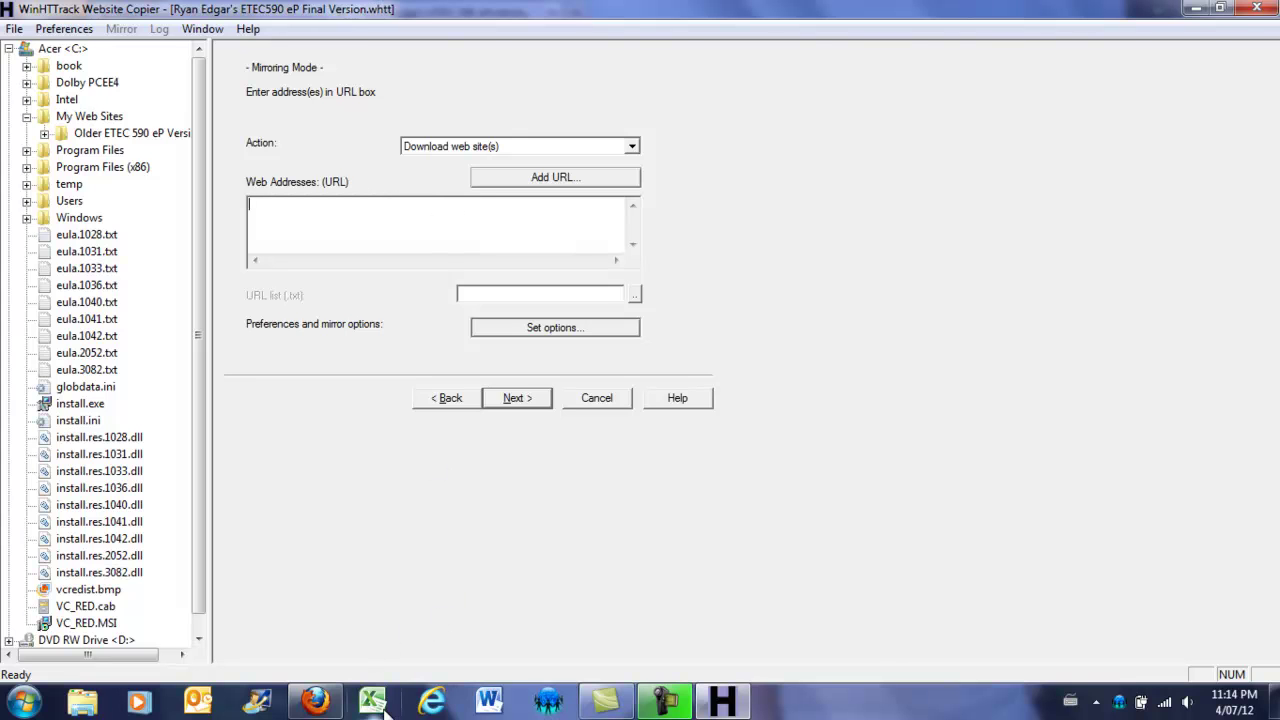
- Copy the ePortfolio blog's address from Firefox into the WinHTTrack project's web addresses
left_click(511, 179)
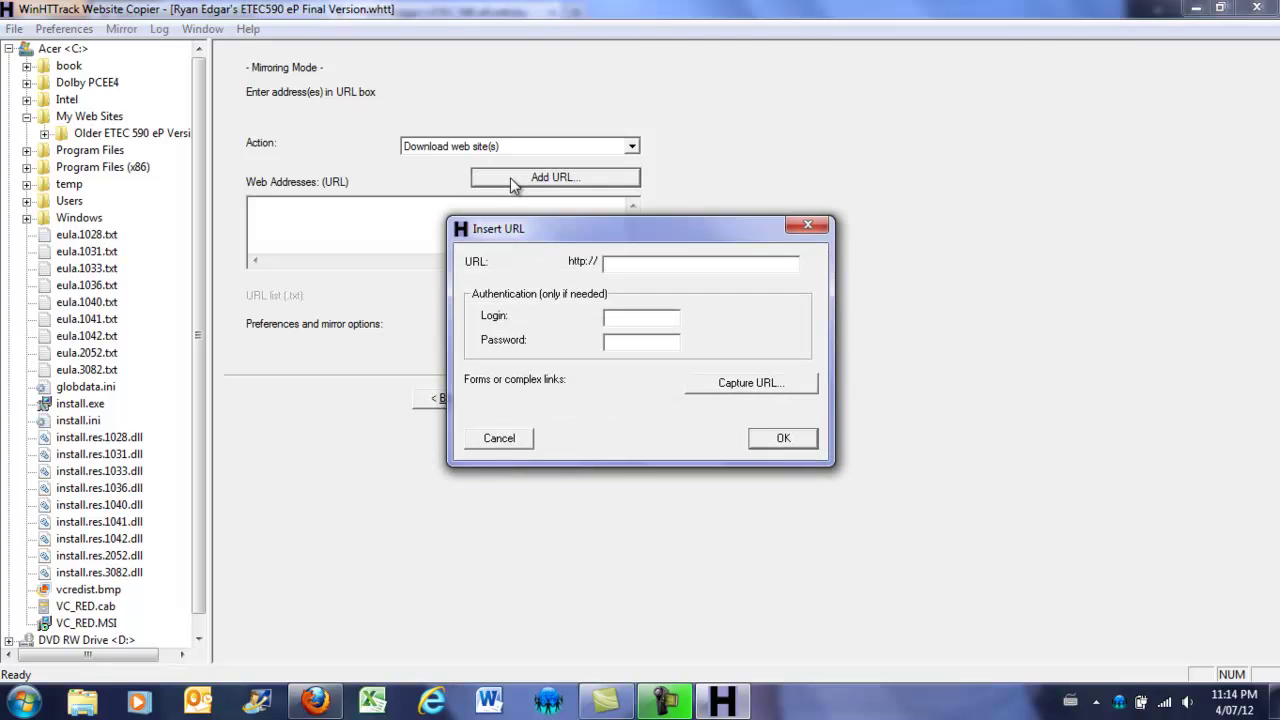
left_click(516, 439)
left_click(297, 205)
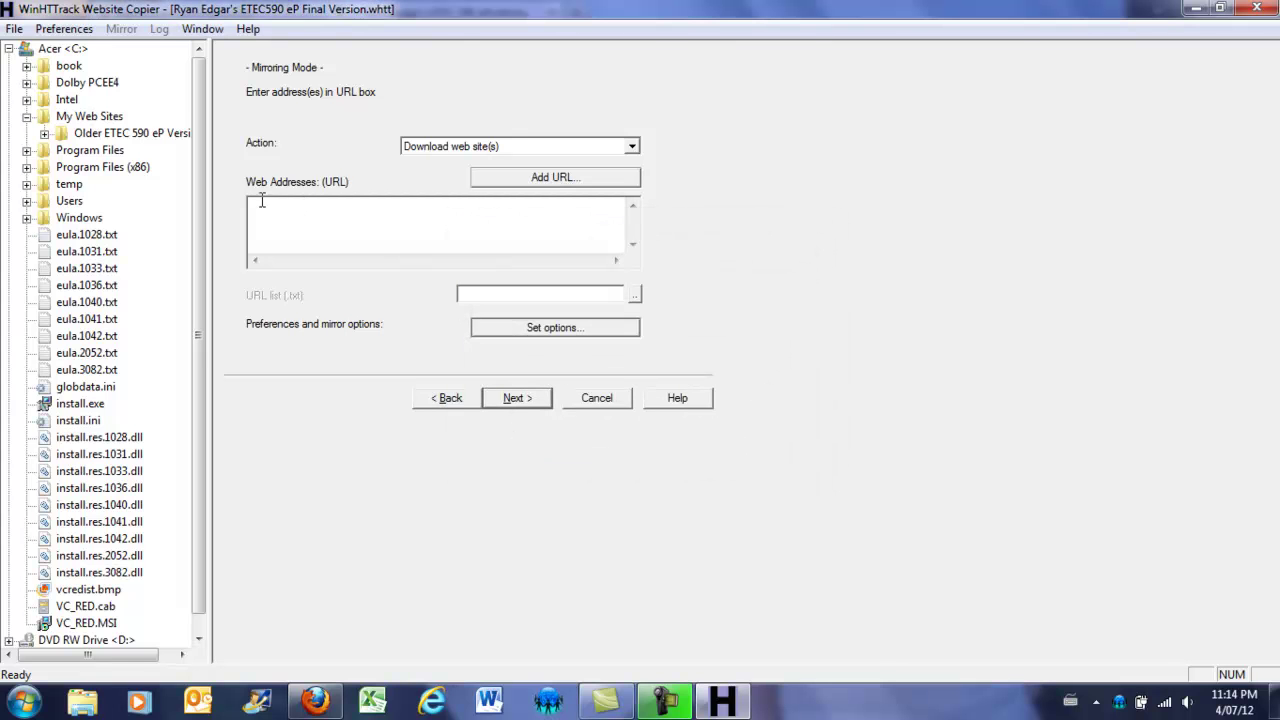
left_click(320, 706)
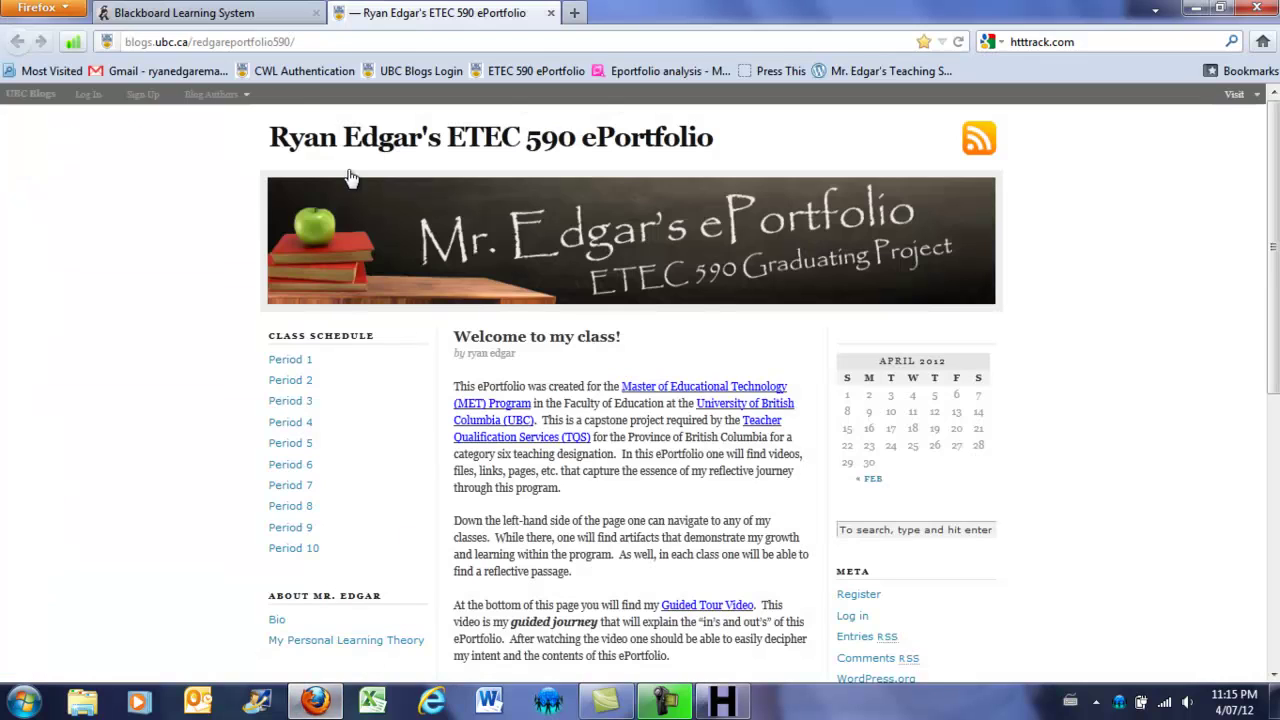
left_click_drag(314, 42, 122, 42)
key("ctrl+c")
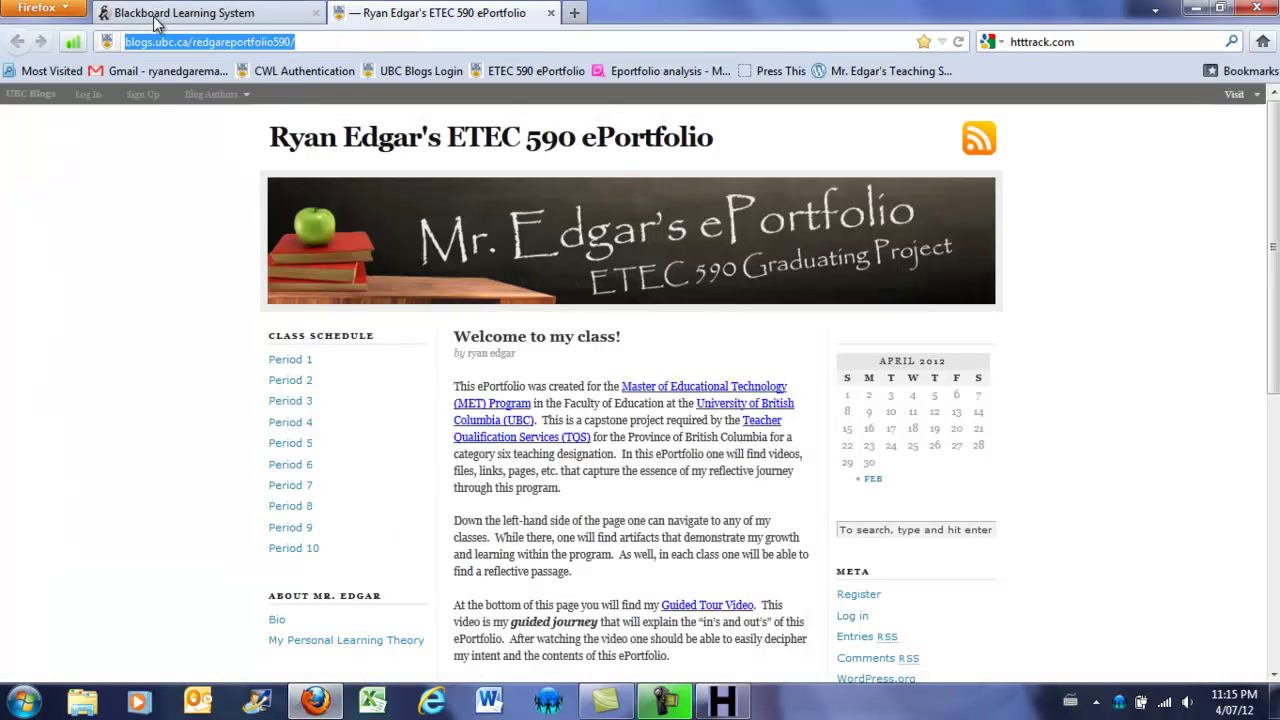
left_click(722, 701)
right_click(289, 211)
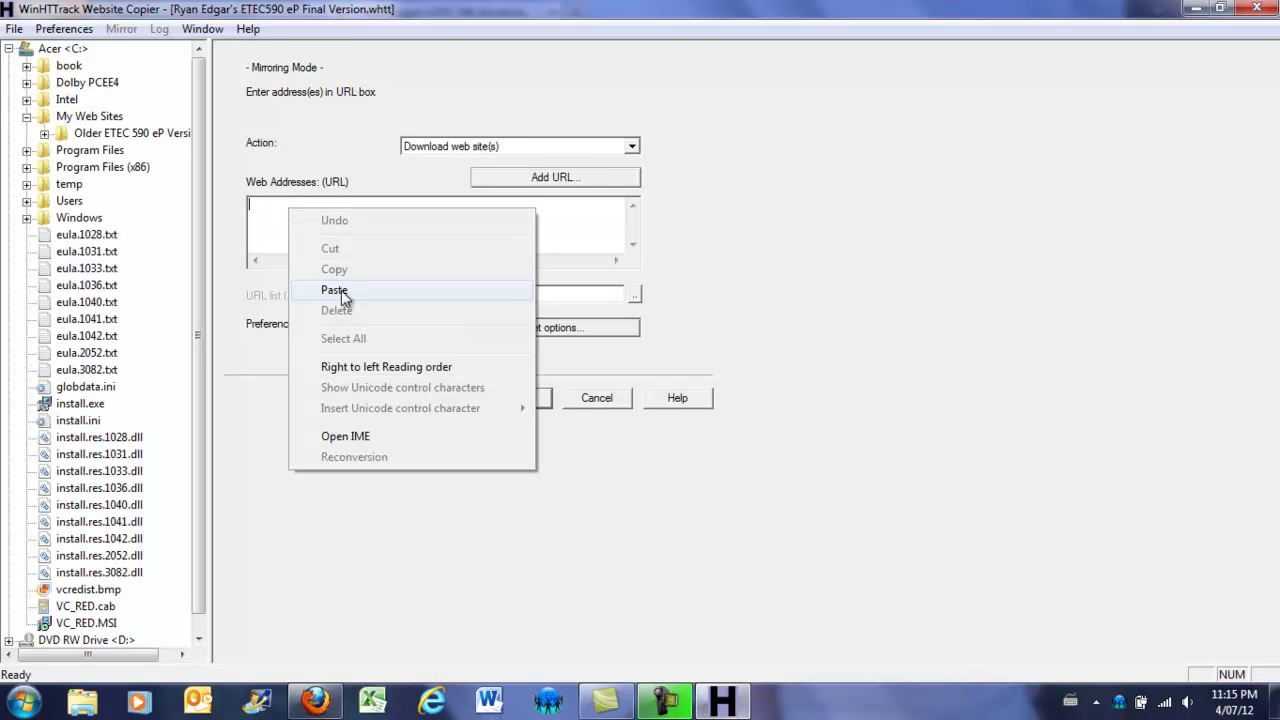
left_click(340, 290)
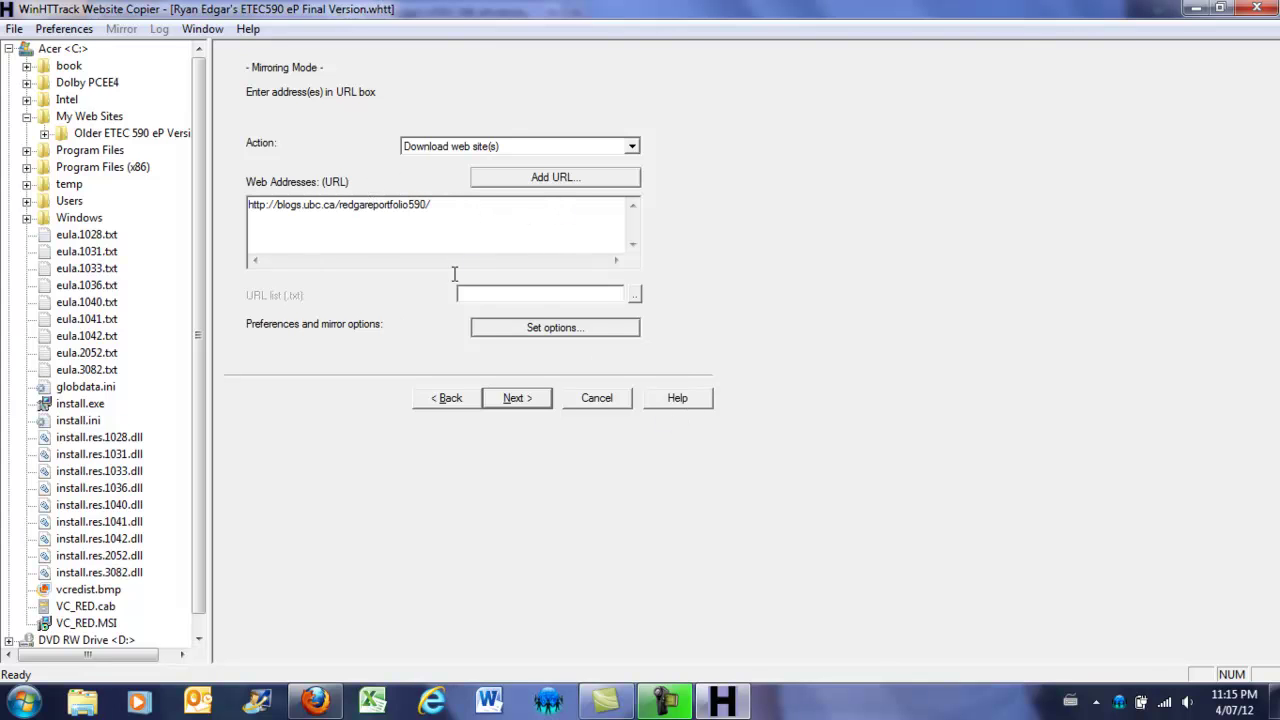
- Launch the website mirroring with the default connection parameters, and exit WinHTTrack once the operation is complete
left_click(537, 398)
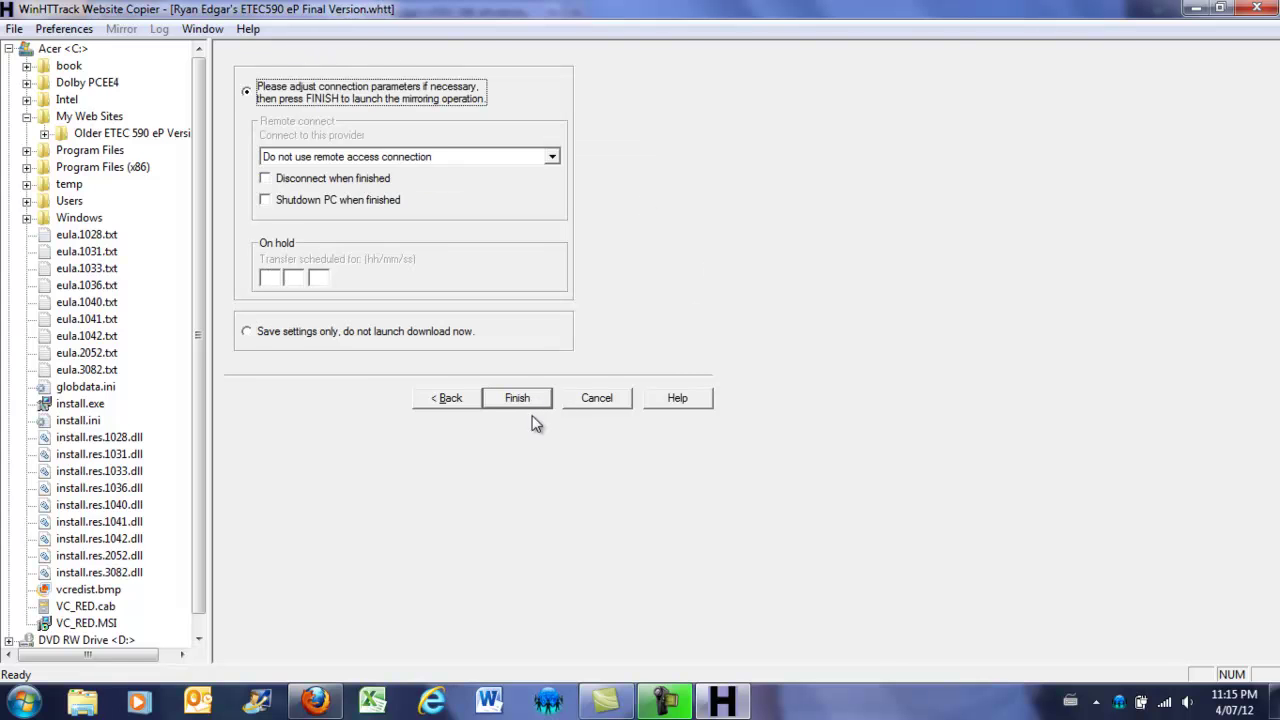
left_click(531, 402)
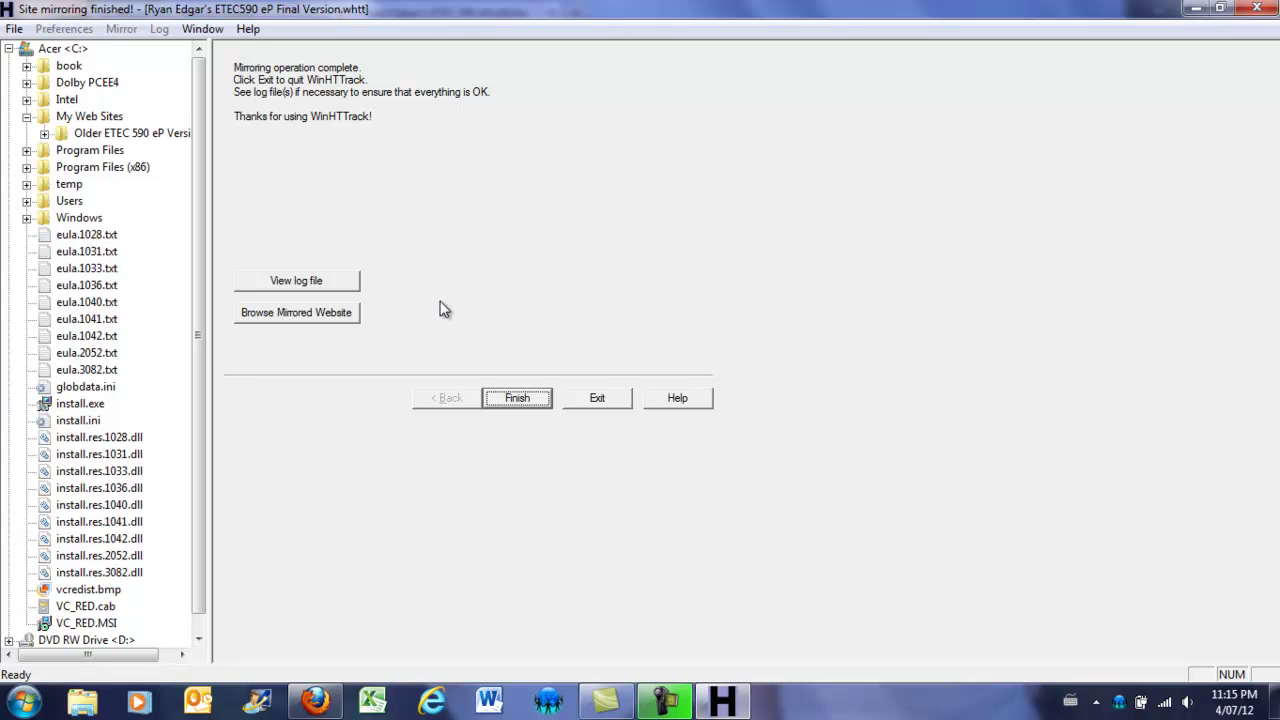
left_click(533, 400)
left_click(594, 404)
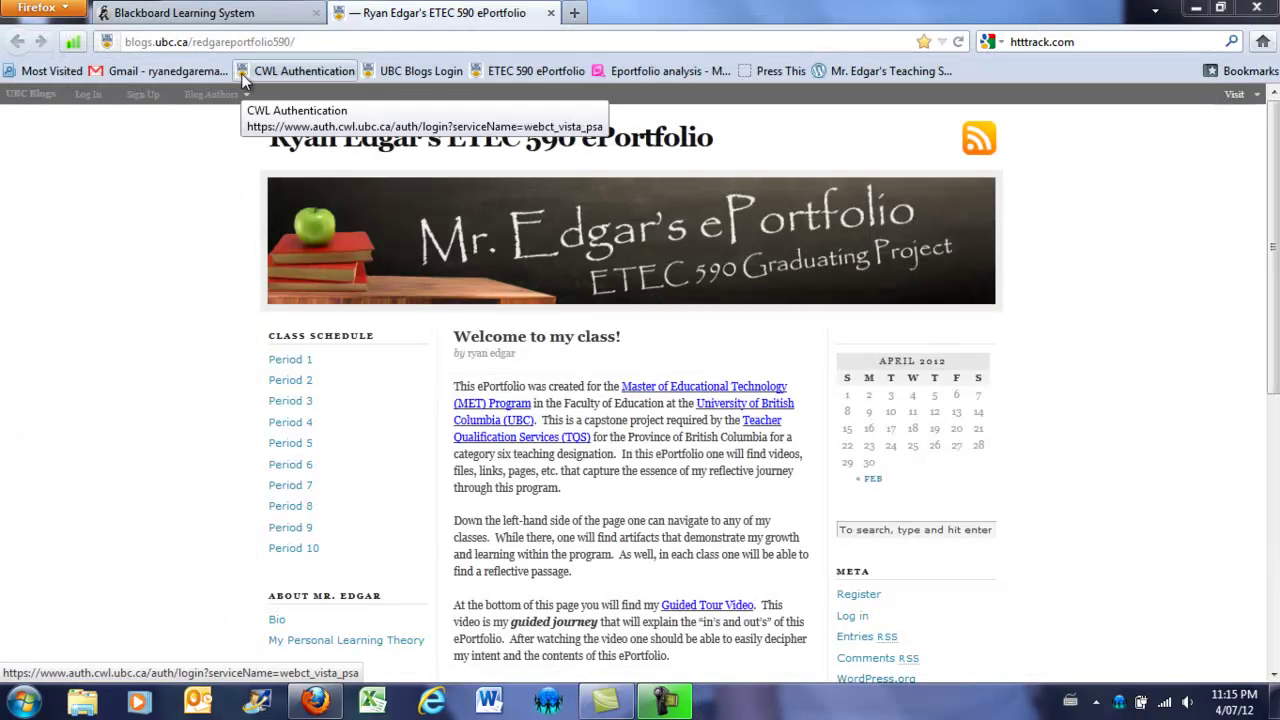
- Open the My Web Sites folder on the Acer (C:) drive in Windows Explorer
right_click(24, 701)
left_click(84, 693)
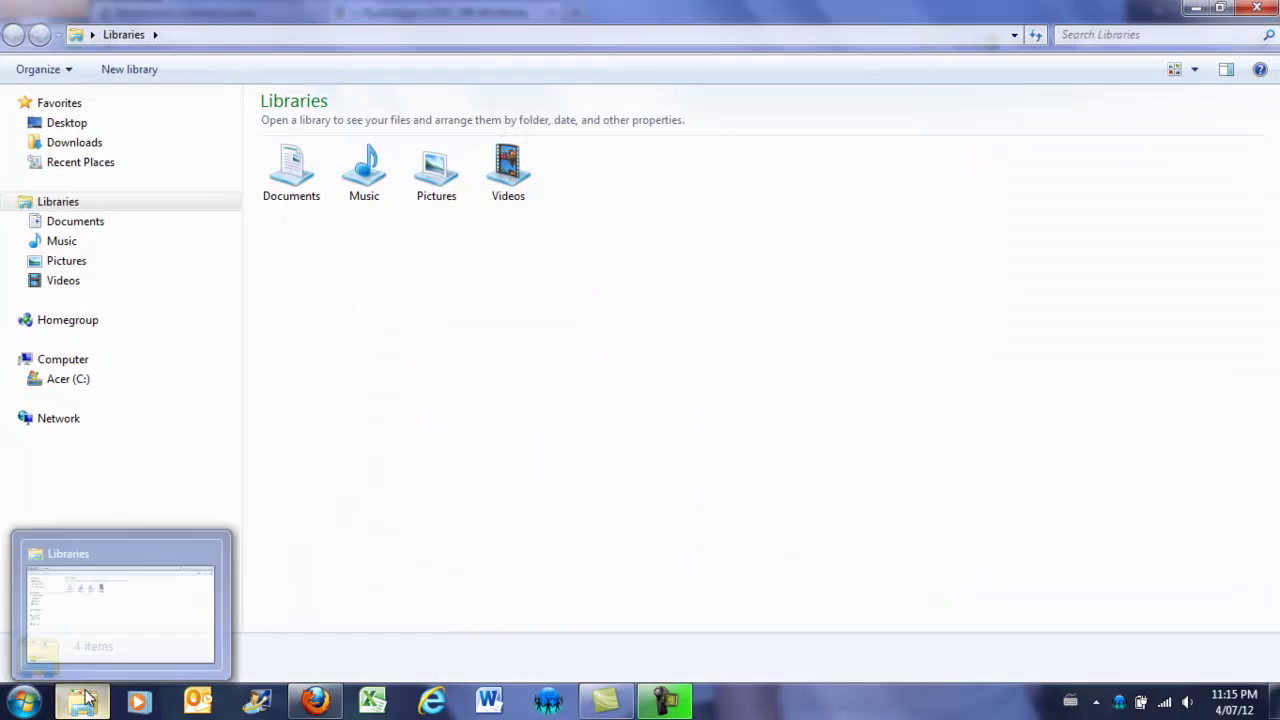
left_click(54, 386)
left_click(313, 190)
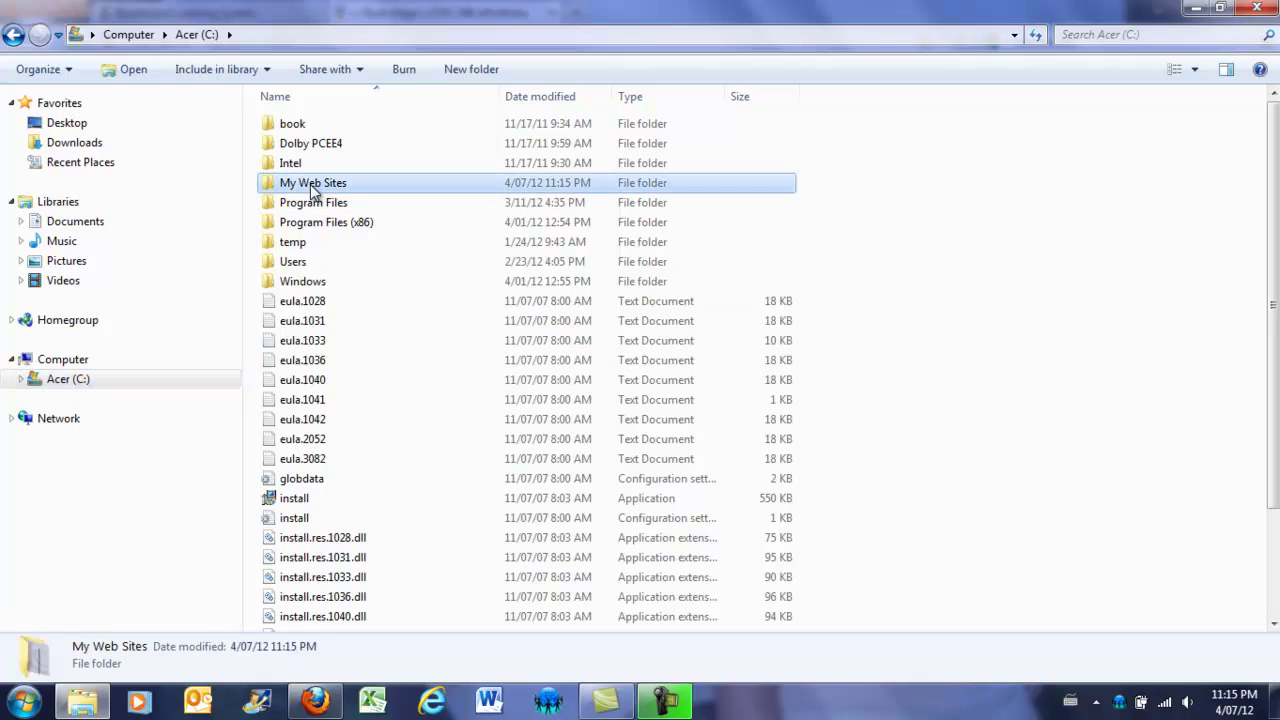
double_click(310, 188)
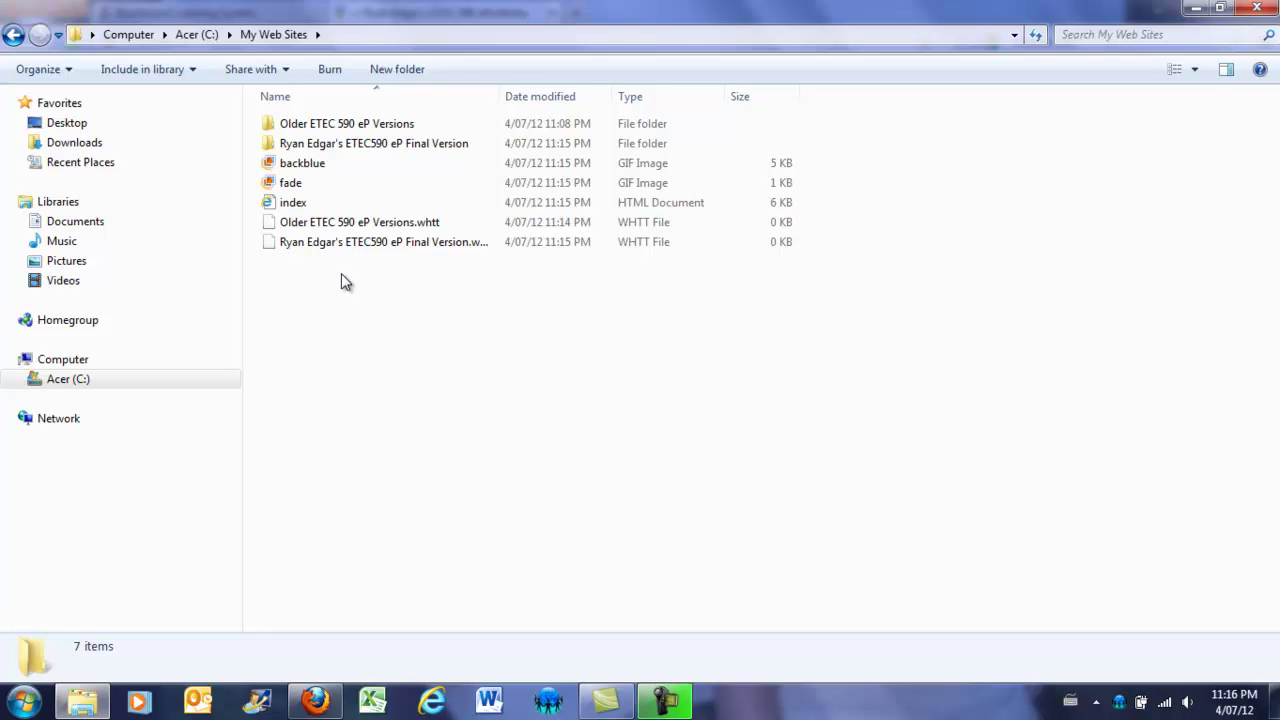
- Compress the ETEC590 eP Final Version folder into a zipped folder with the default name, and close the Explorer window
right_click(336, 151)
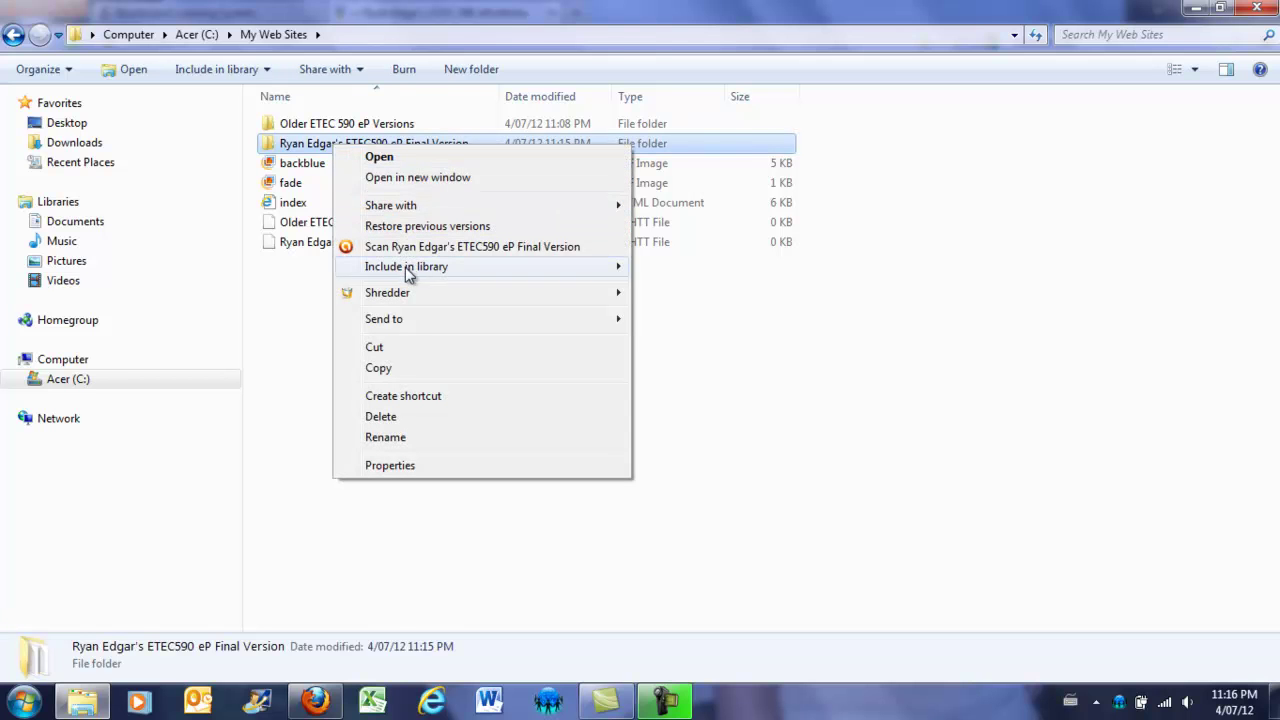
mouse_move(400, 325)
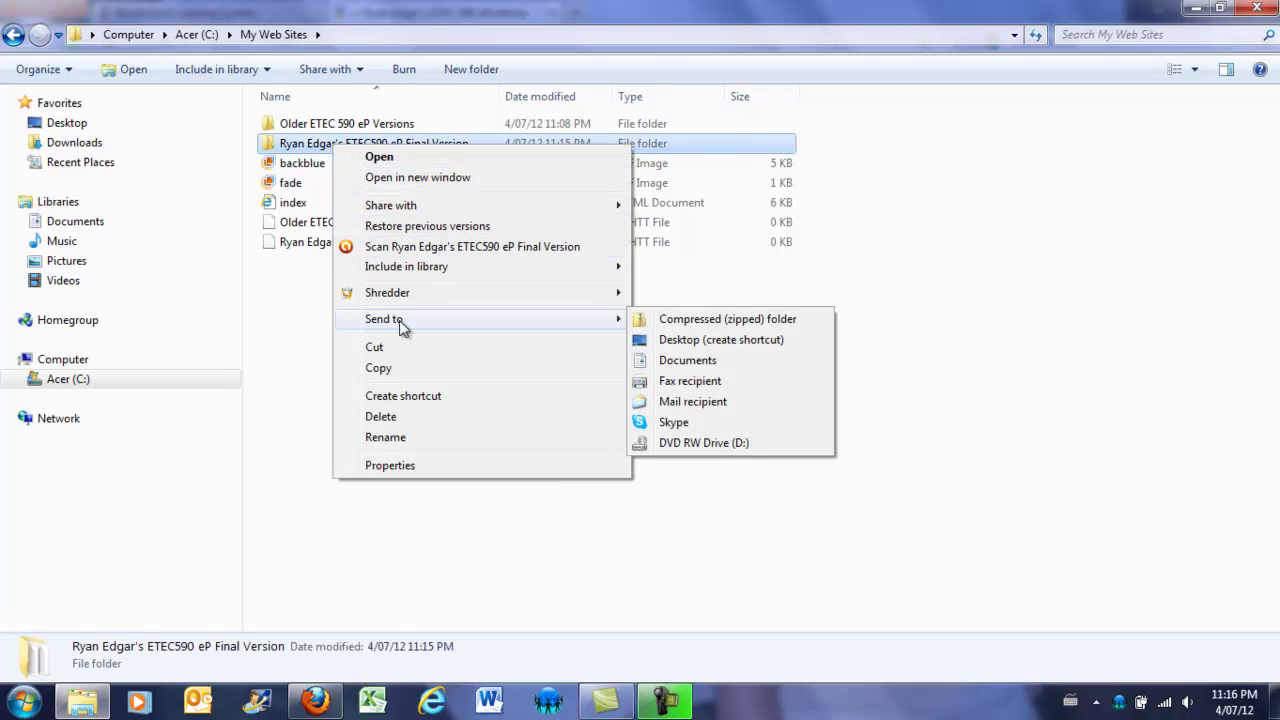
left_click(703, 320)
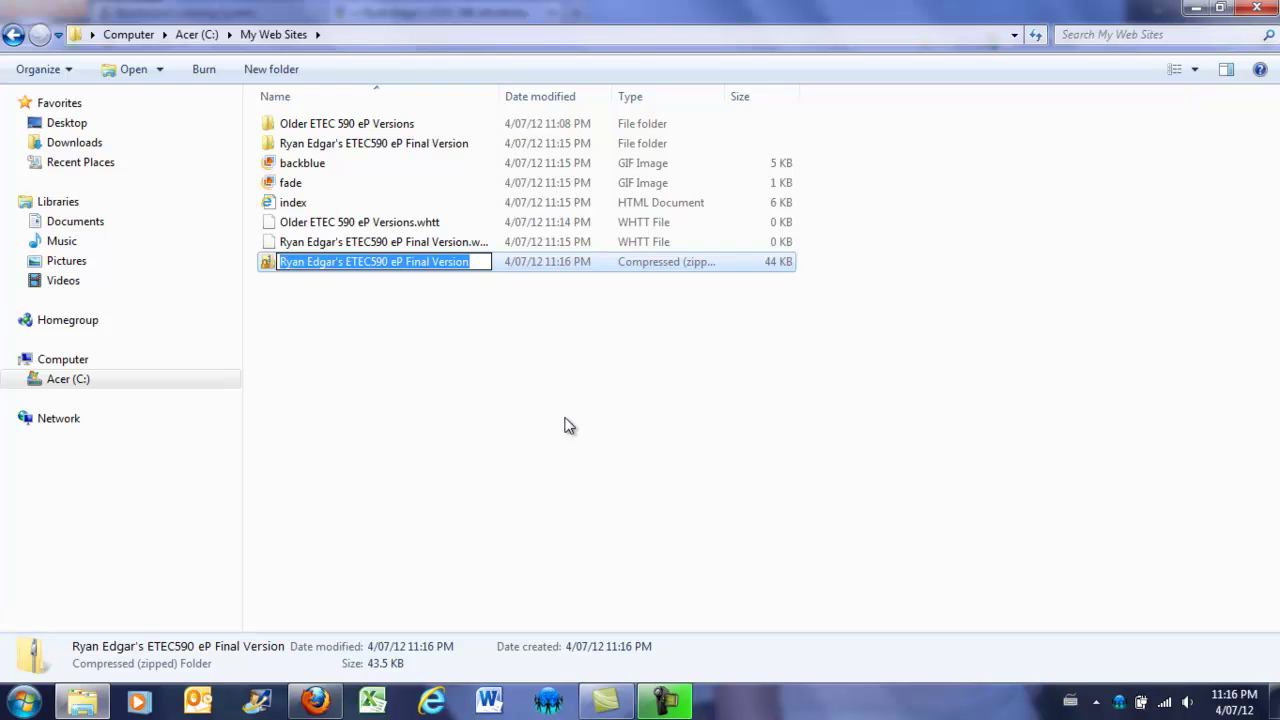
key("Return")
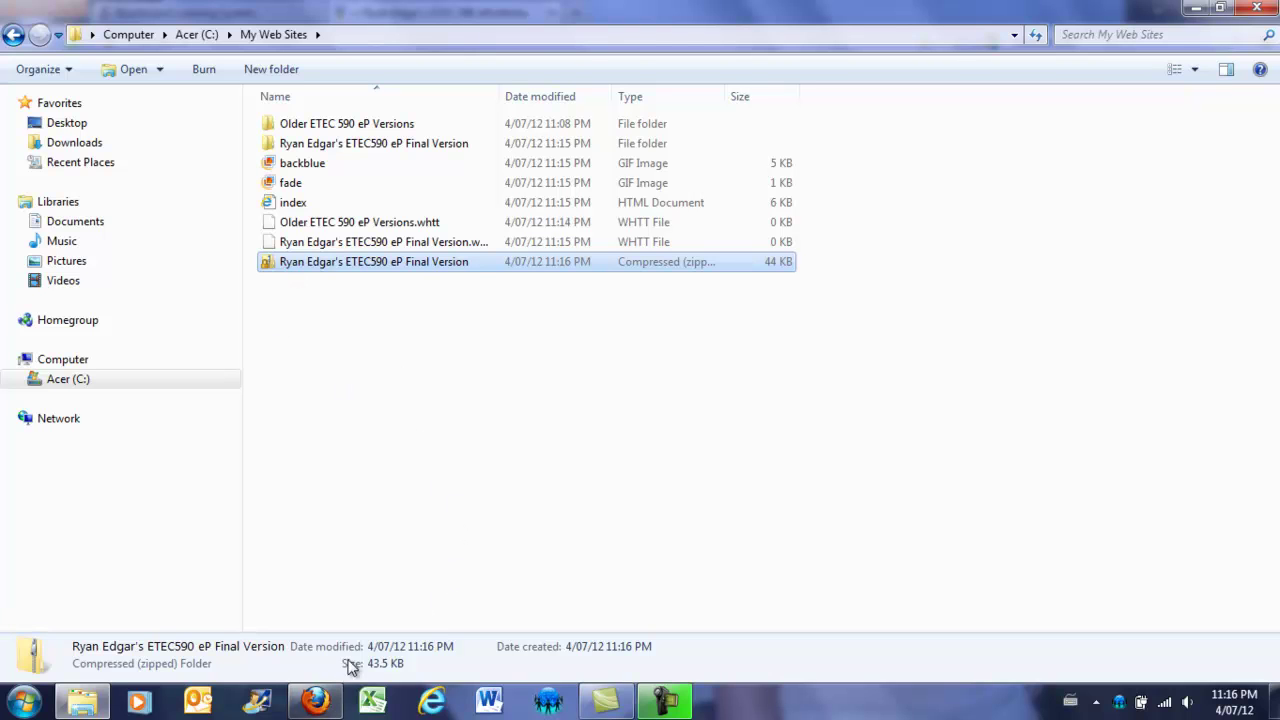
left_click(1257, 10)
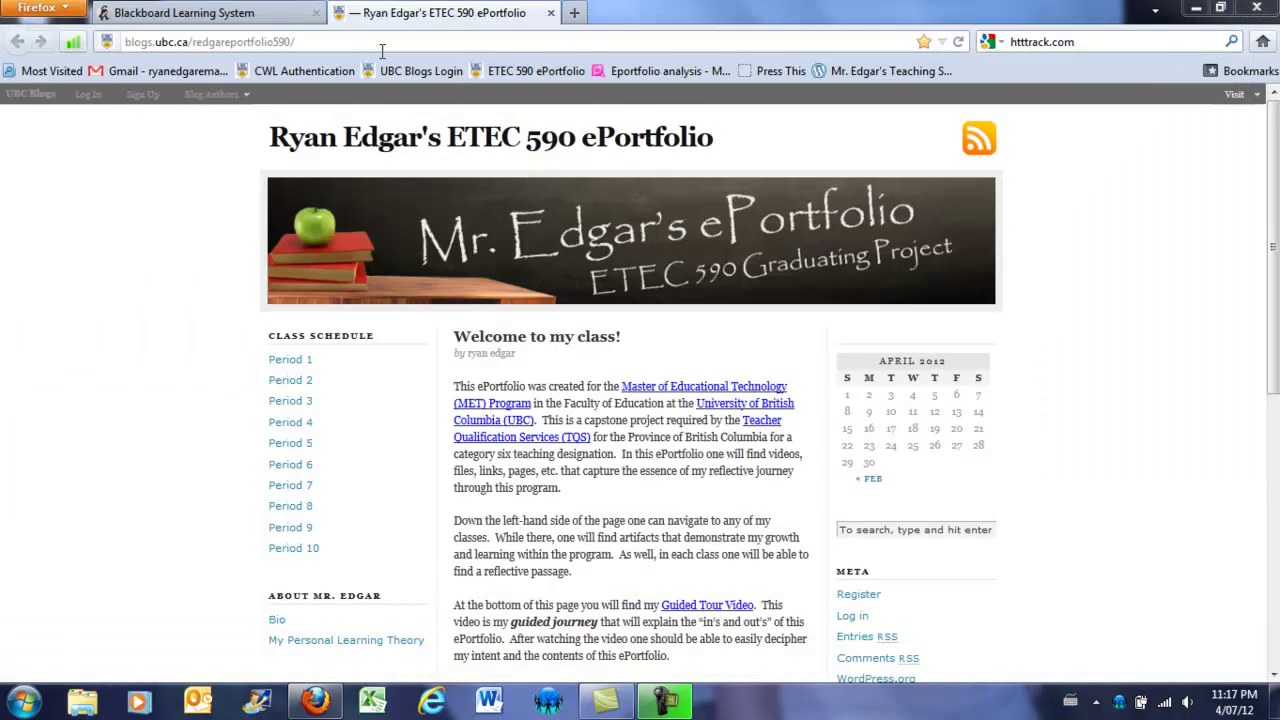
- In the course's assignments in Firefox, open the 590-65a-11w2-sharing commons dropbox (extended) submission
left_click(253, 13)
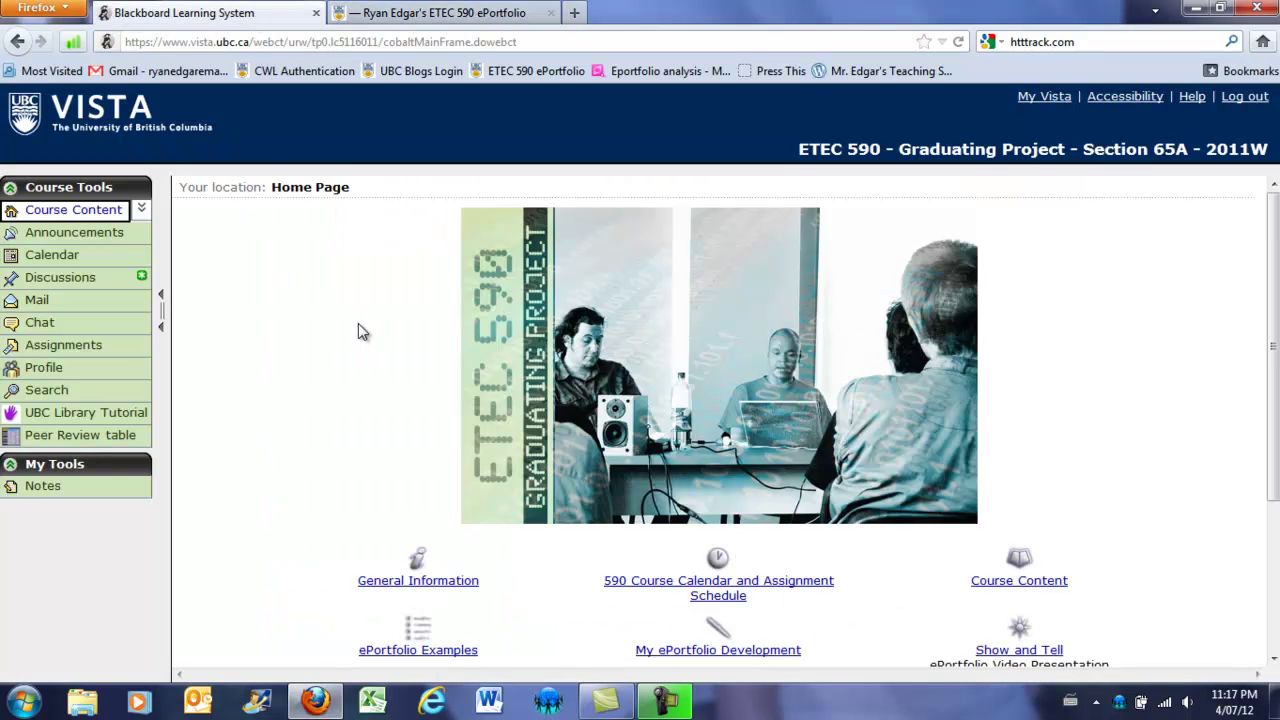
left_click(31, 346)
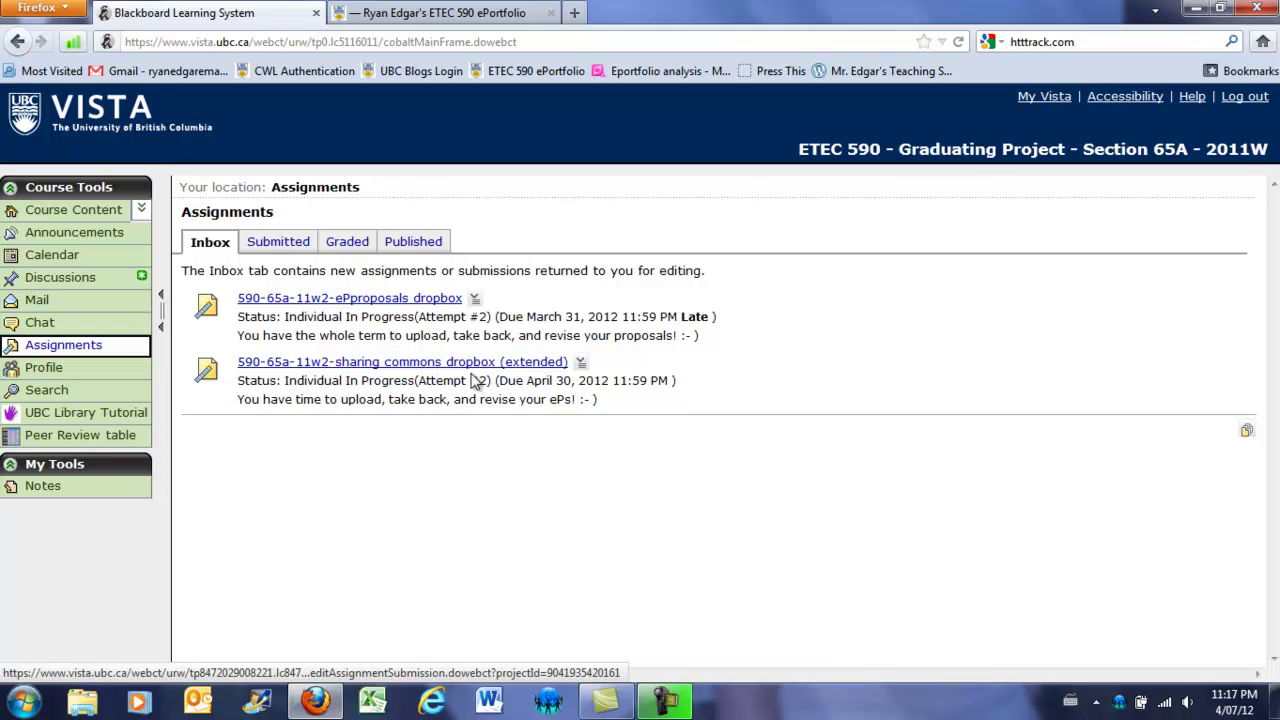
left_click(284, 368)
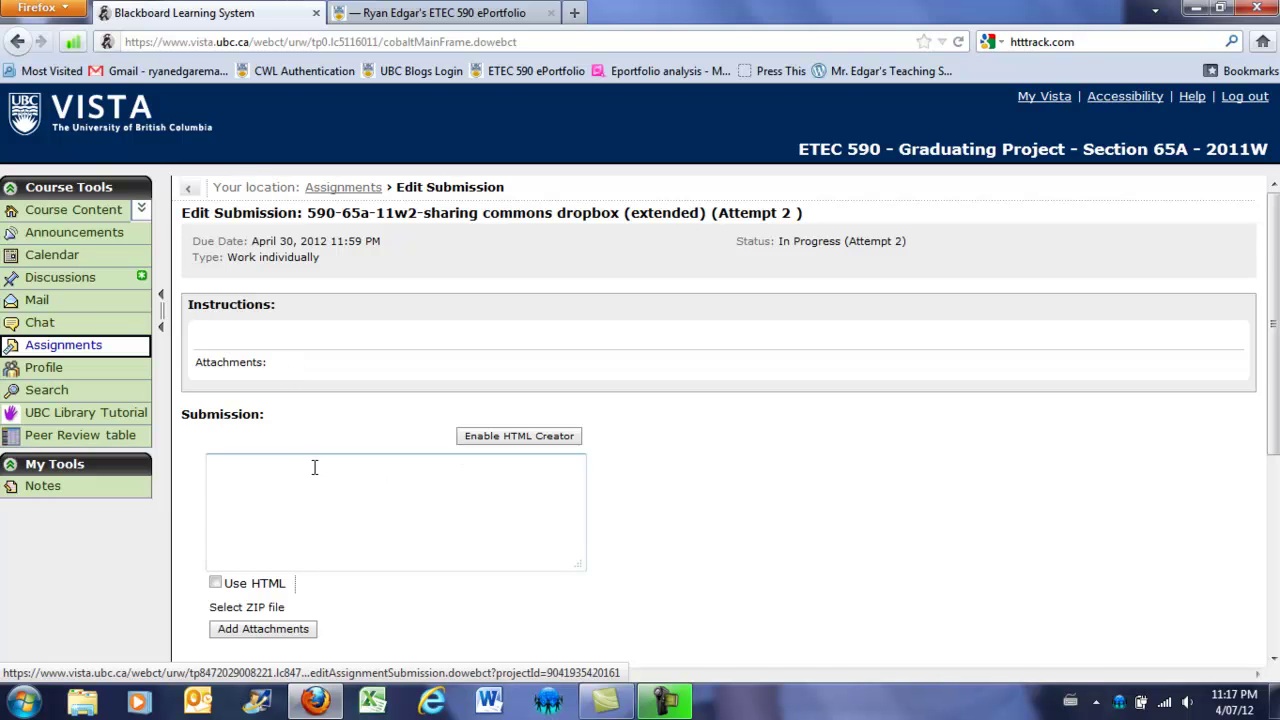
- Write a submission message to the instructor saying the final version of the eP is attached, closing with "Cheers" and the sender's first name
scroll(314, 467, "down", 2)
scroll(324, 452, "up", 2)
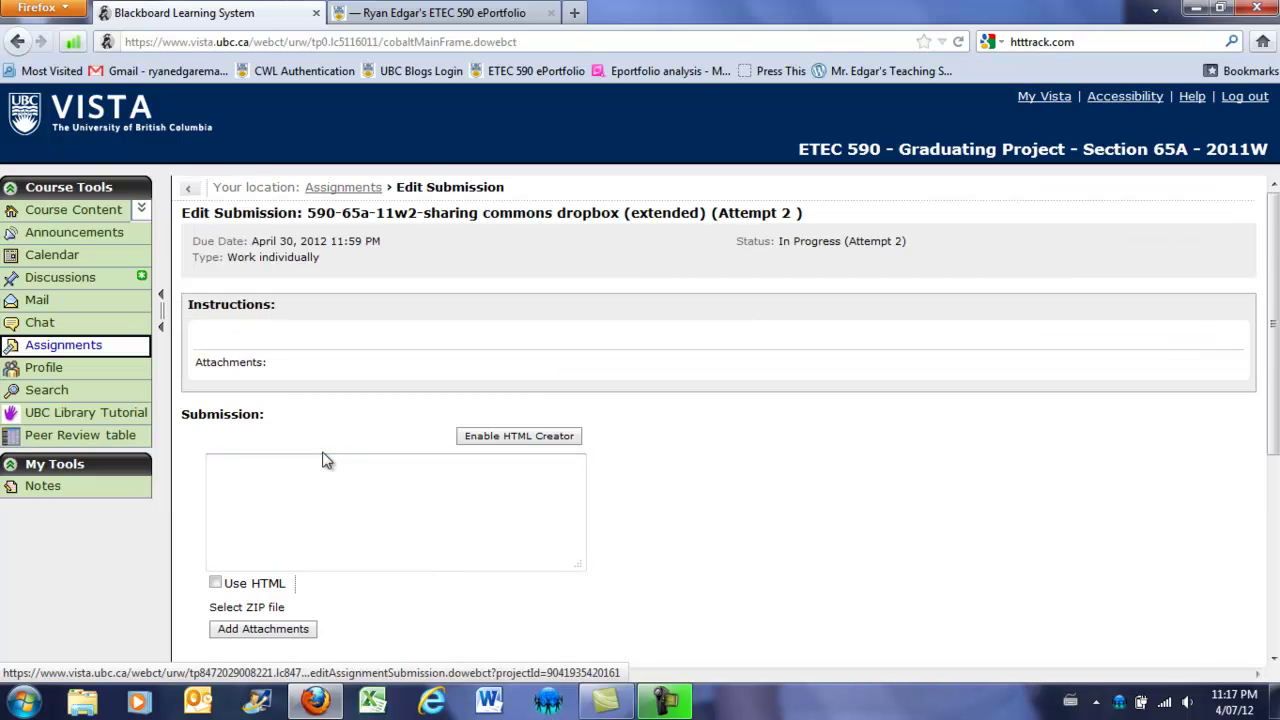
left_click(242, 470)
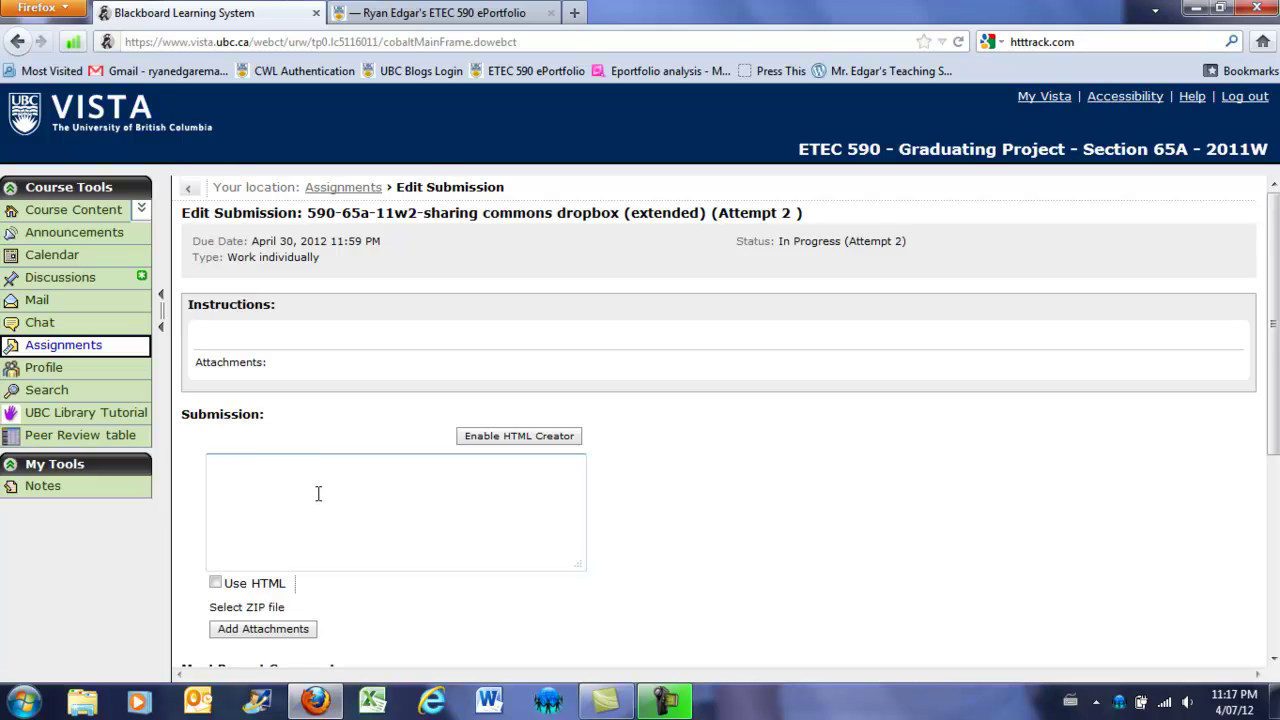
type("Hello Franc... attached is my final version of my eP for your")
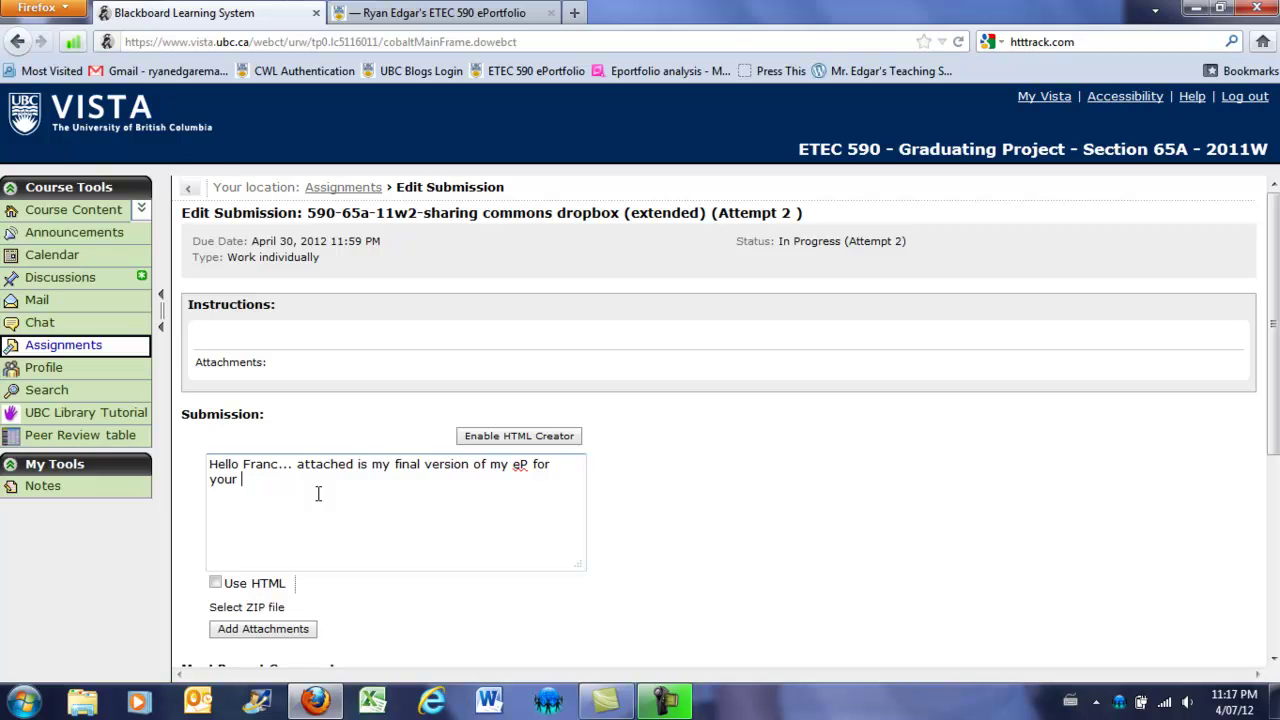
key("BackSpace")
key("Return")
type("Cheers  ")
type("Ryan")
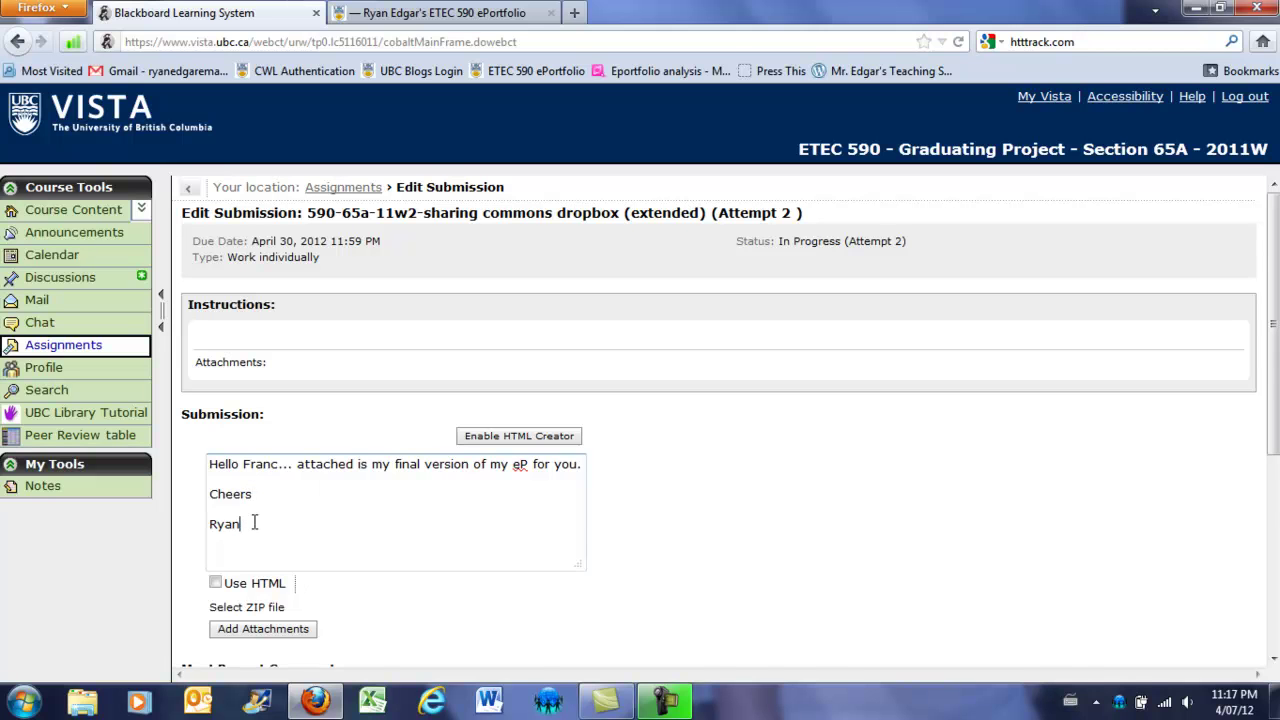
- Attach the zipped ETEC590 eP Final Version file from the computer's My Web Sites folder to the submission
scroll(254, 522, "down", 2)
scroll(323, 510, "up", 2)
left_click(277, 634)
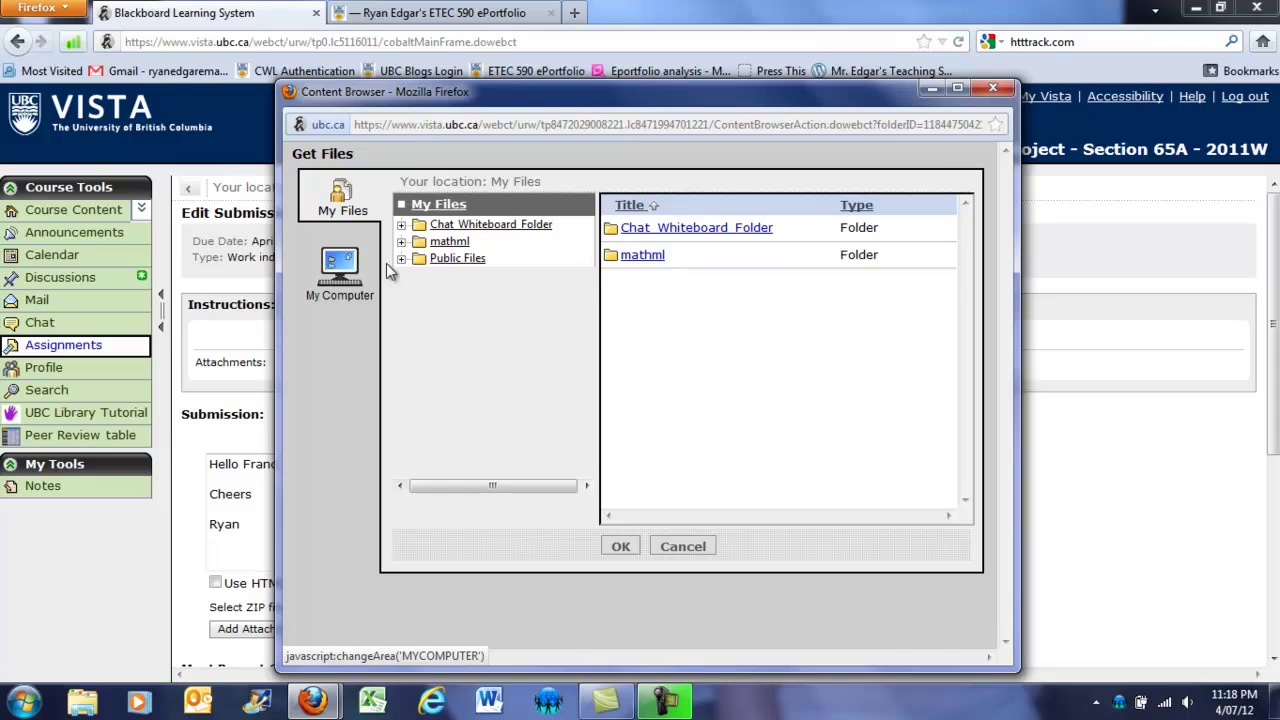
left_click(355, 265)
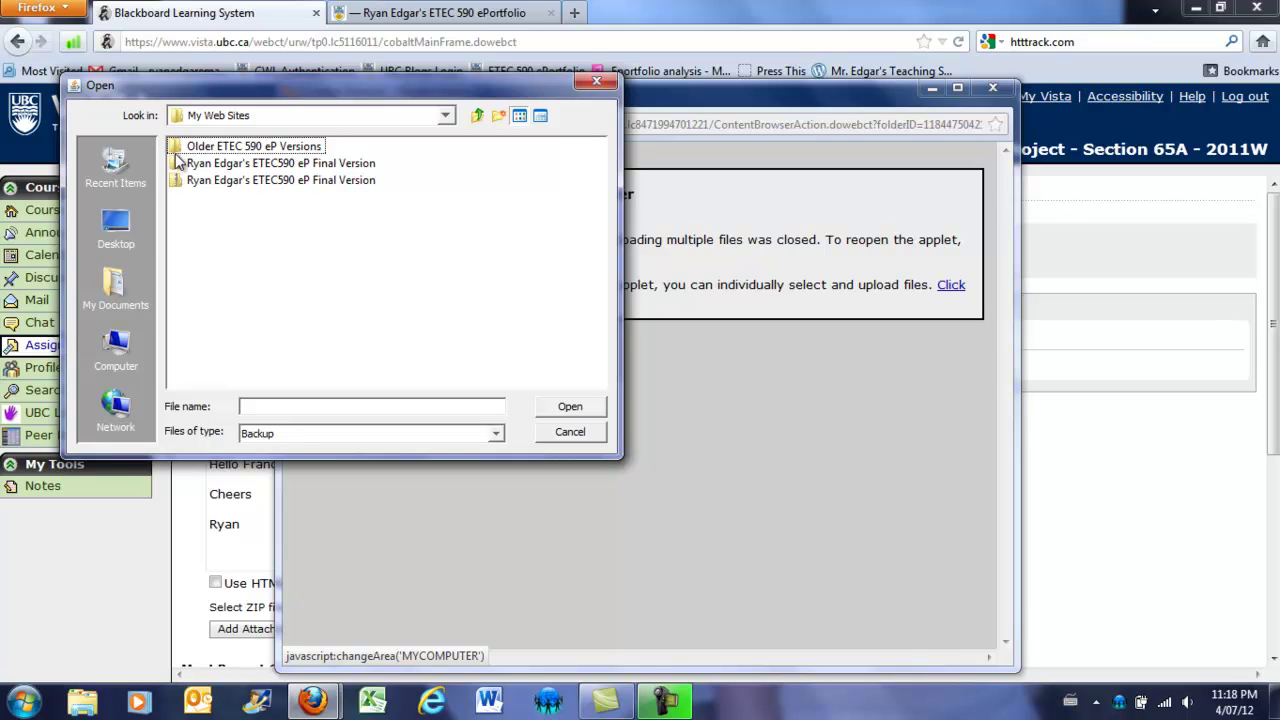
left_click(185, 186)
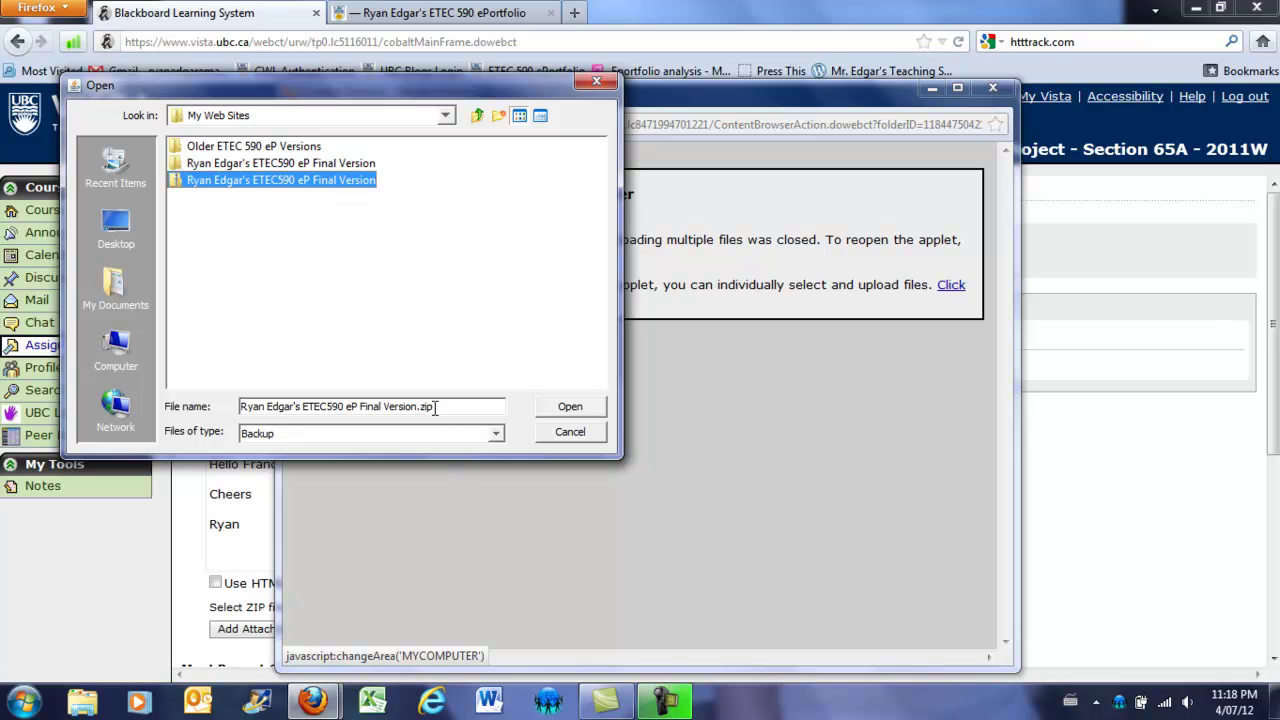
left_click(565, 408)
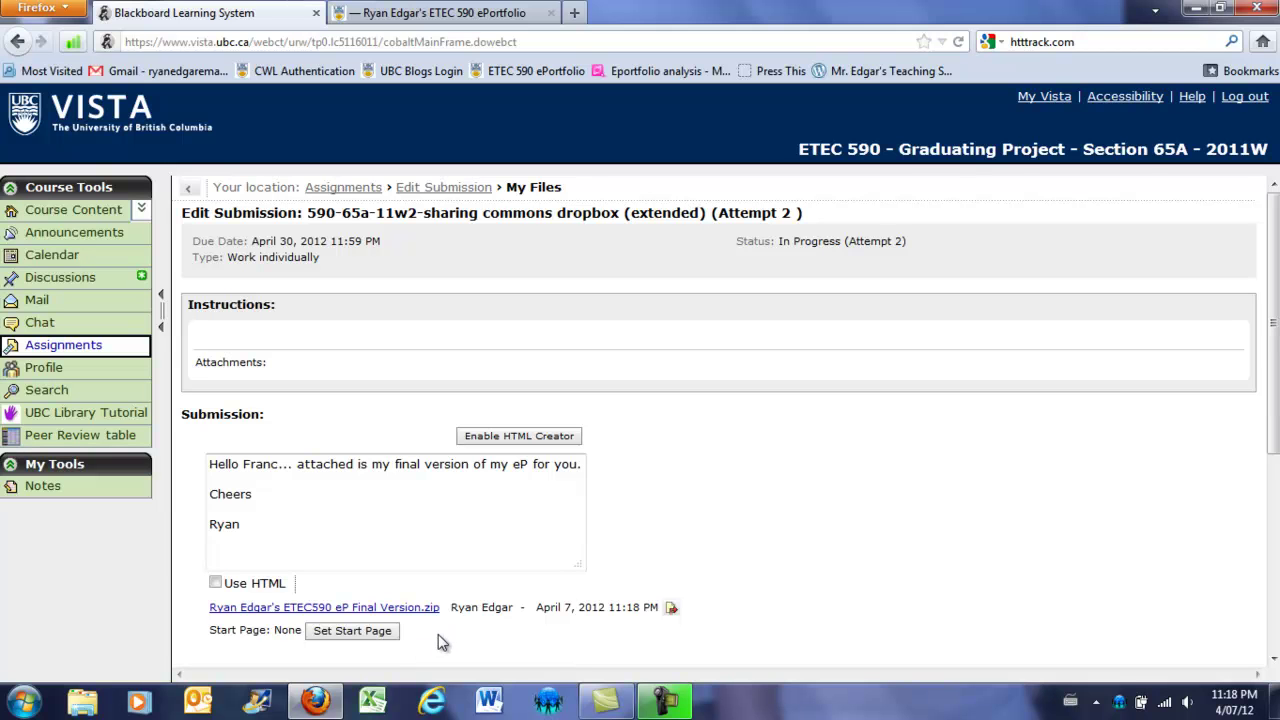
- Set the submission's start page to the index.html located directly in the ETEC590 eP Final Version folder
left_click(377, 636)
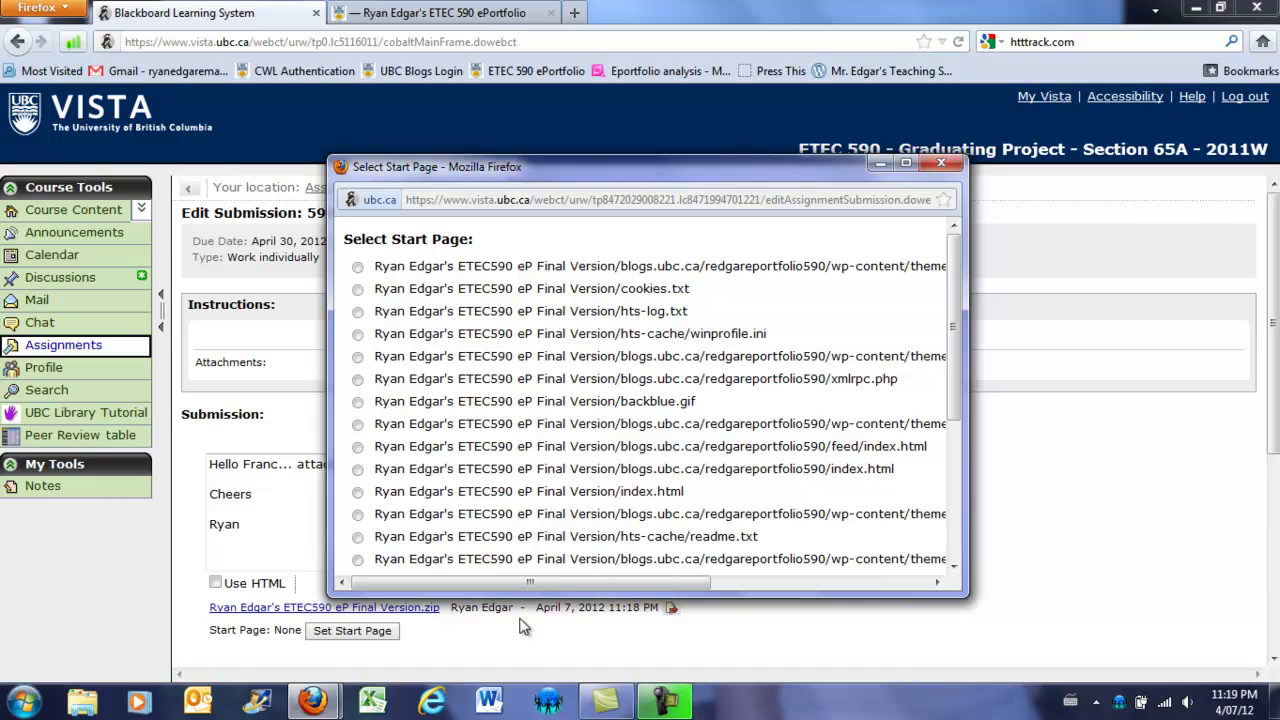
left_click_drag(620, 491, 684, 491)
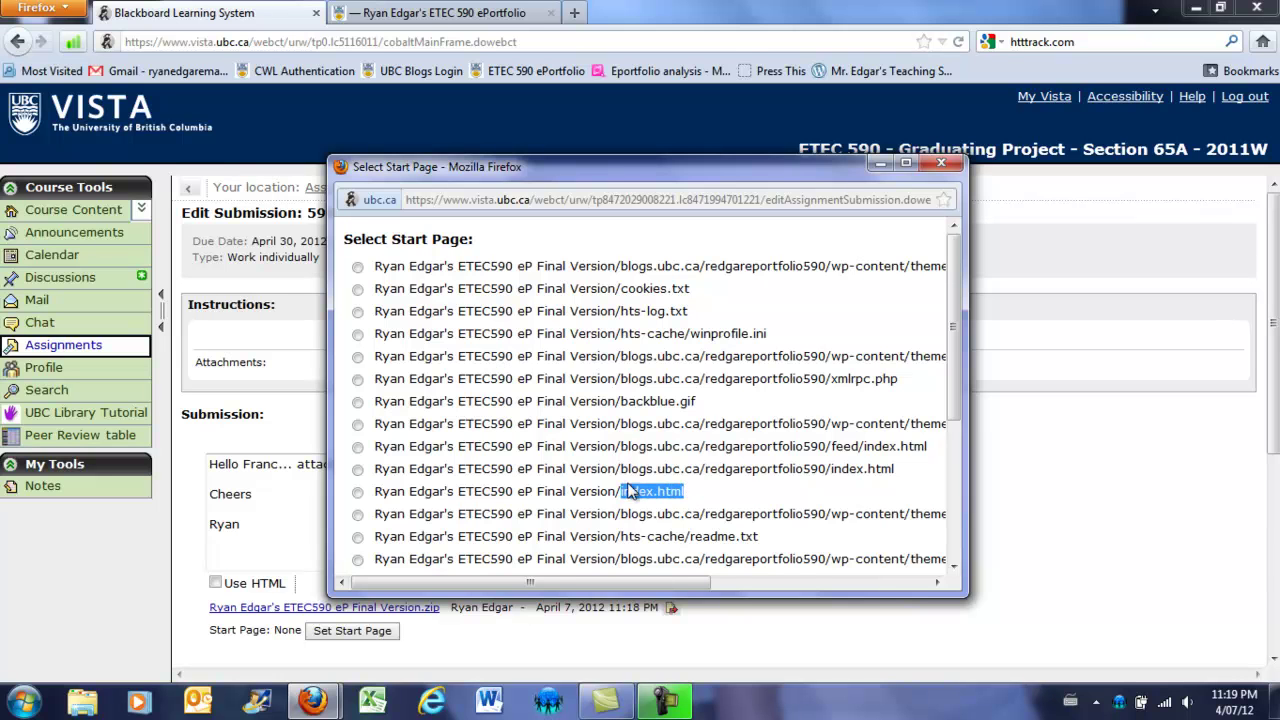
left_click(722, 505)
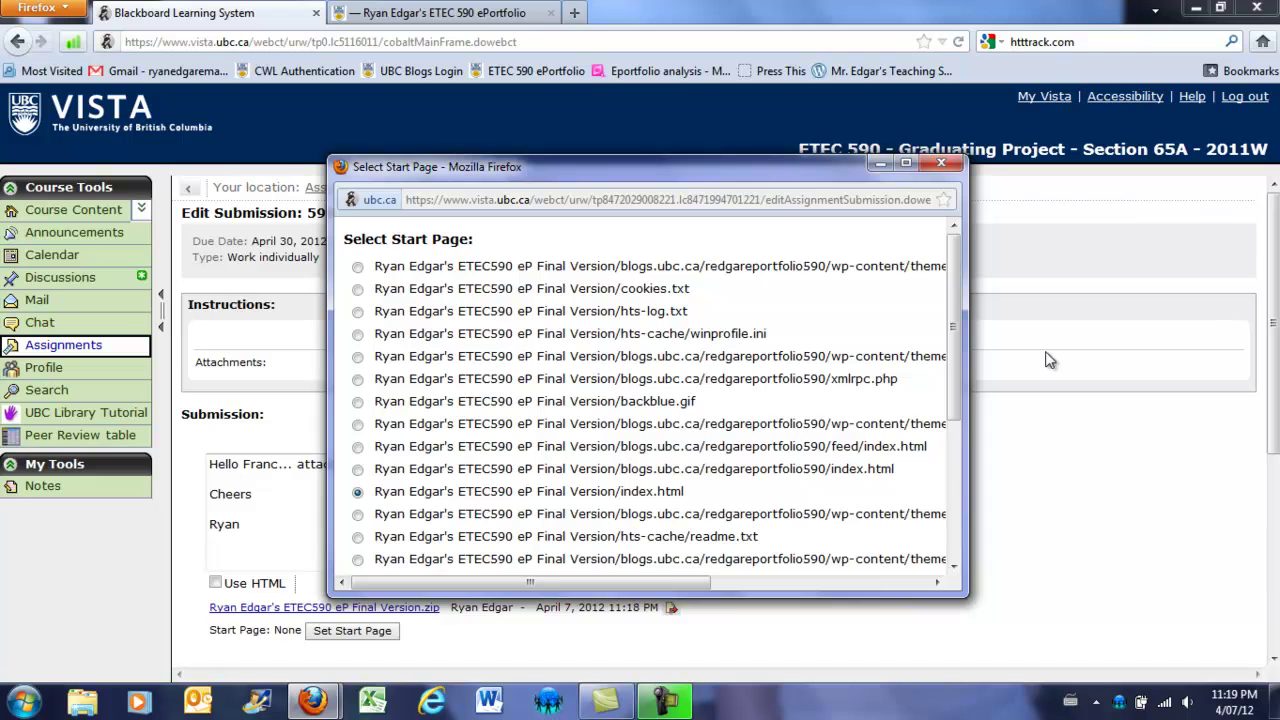
left_click_drag(957, 334, 962, 478)
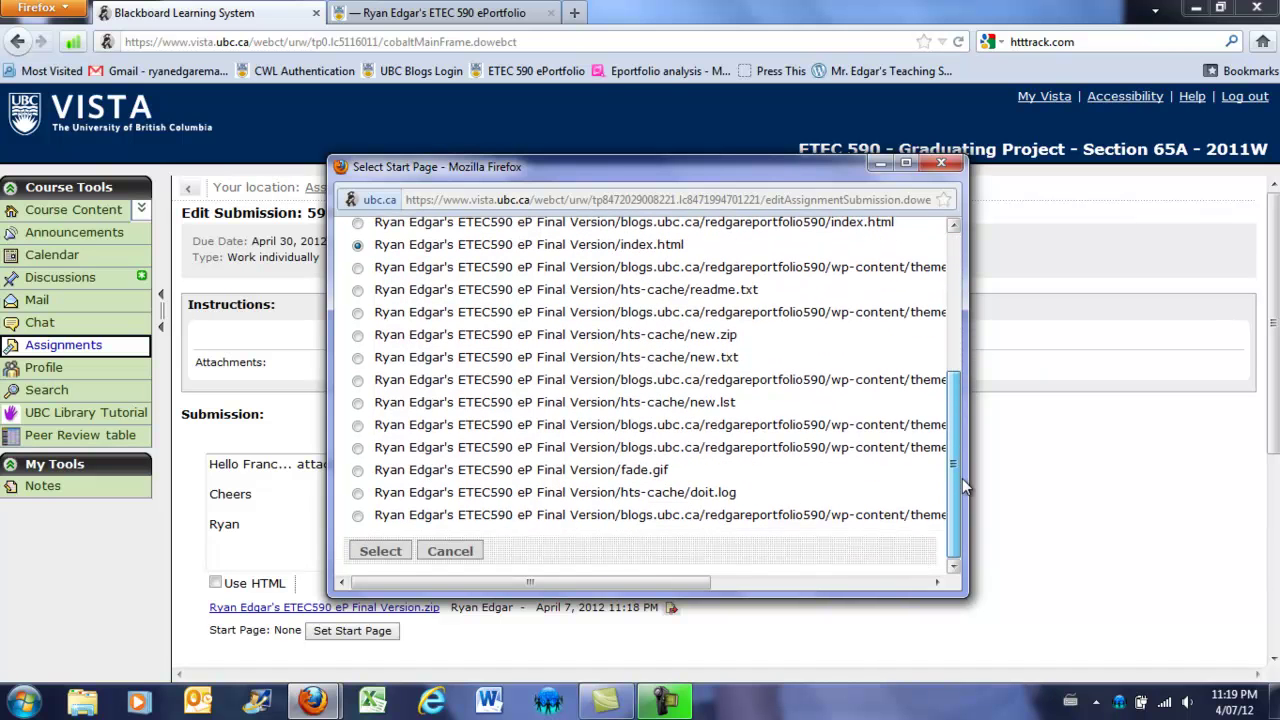
left_click(381, 551)
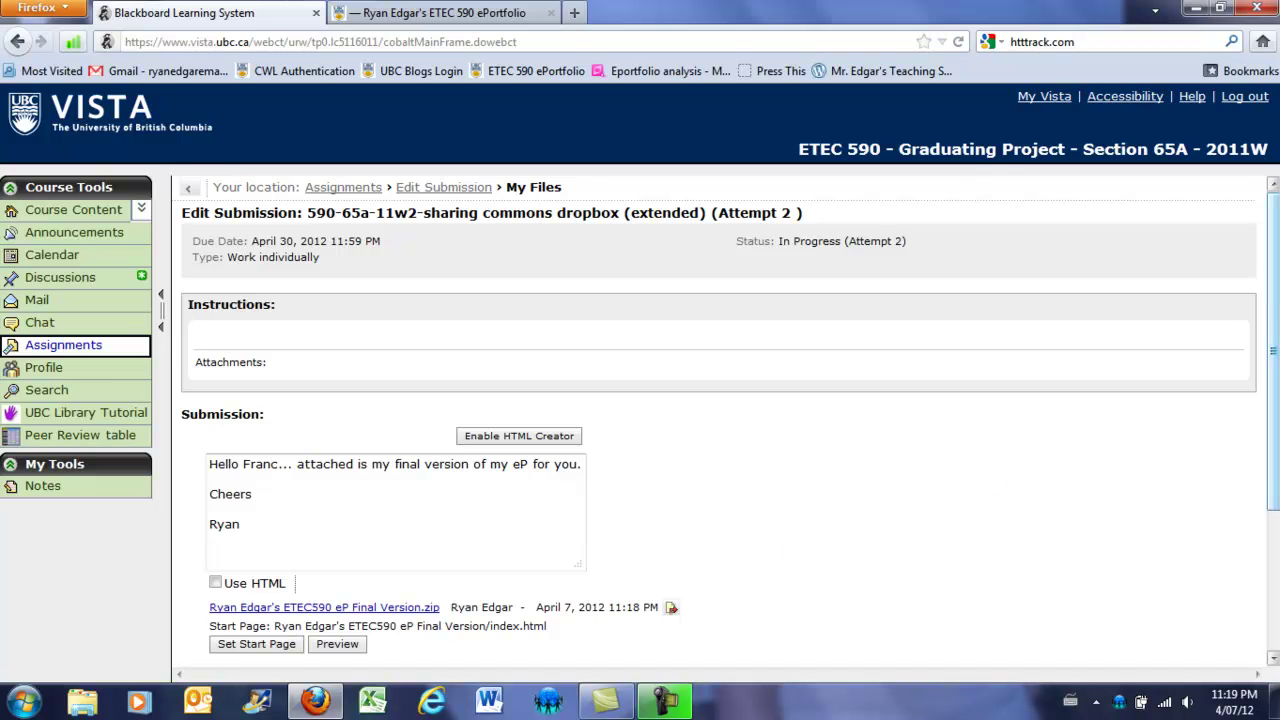
- Submit the assignment without an added comment, and return to the assignments list
scroll(1276, 268, "down", 3)
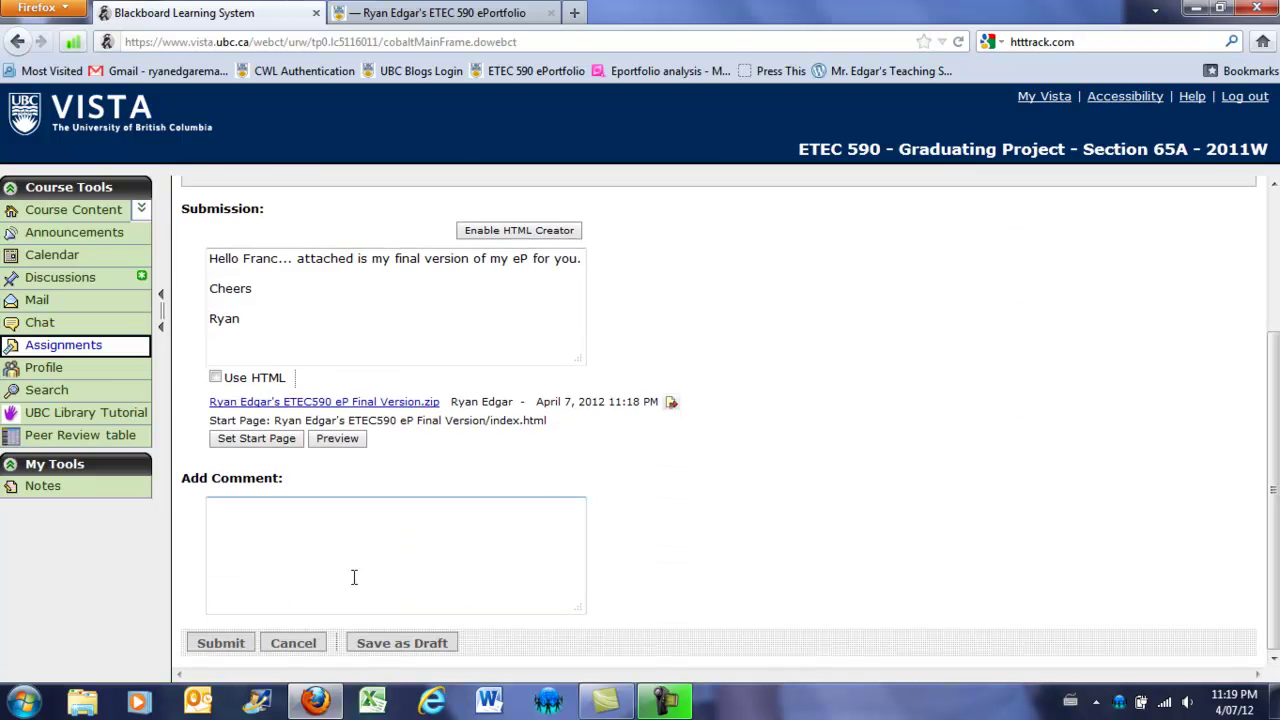
left_click(221, 645)
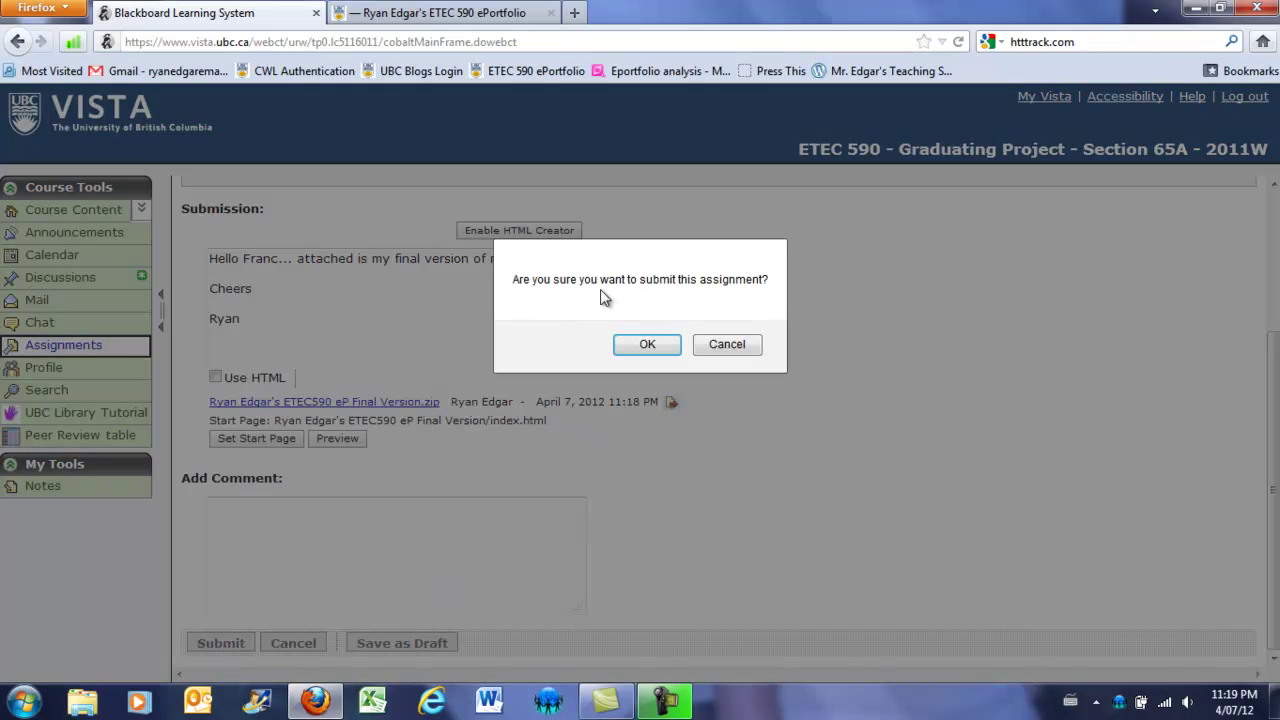
left_click(648, 345)
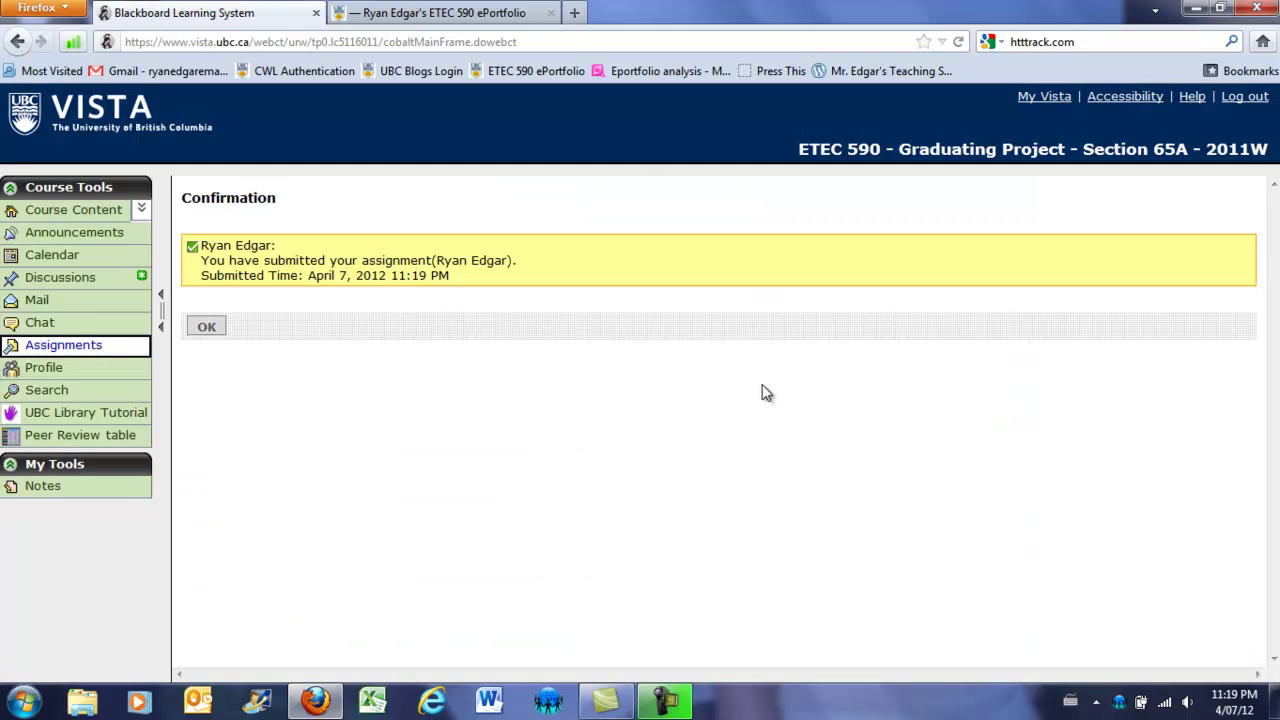
left_click(207, 326)
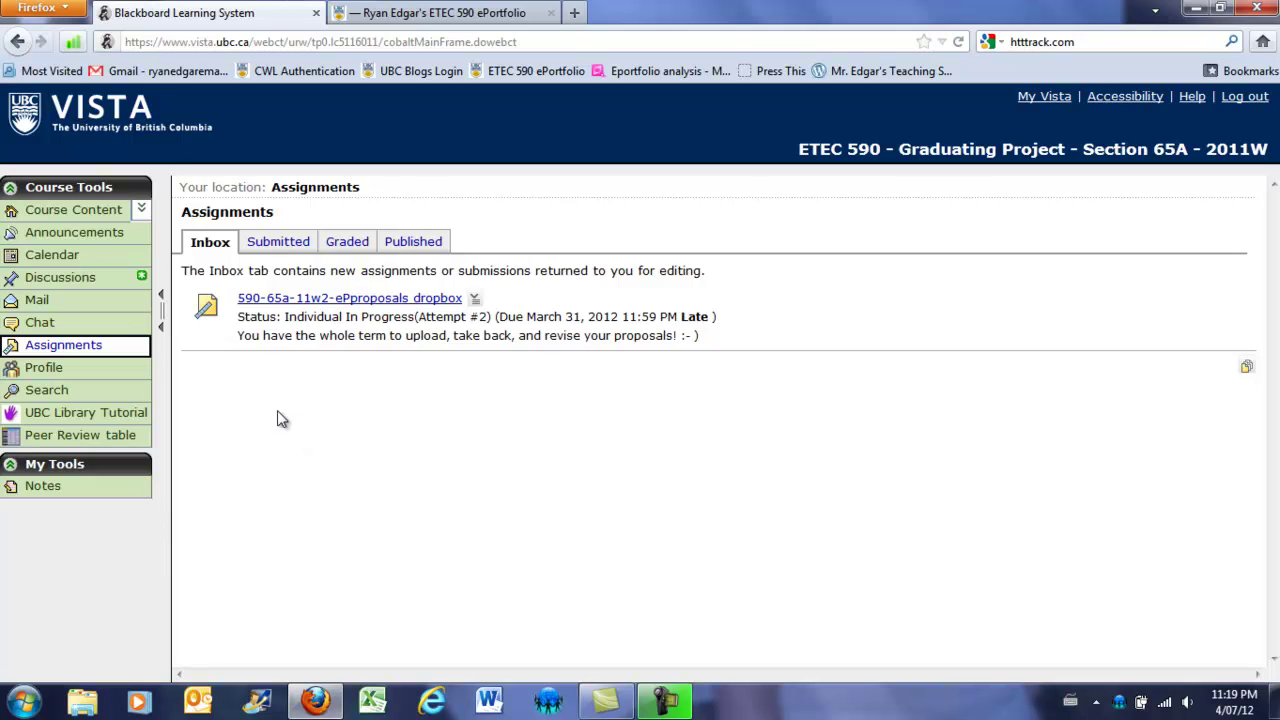
- Republish the submitted 590-65a-11w2-sharing commons dropbox (extended) assignment through its publish controls
left_click(274, 250)
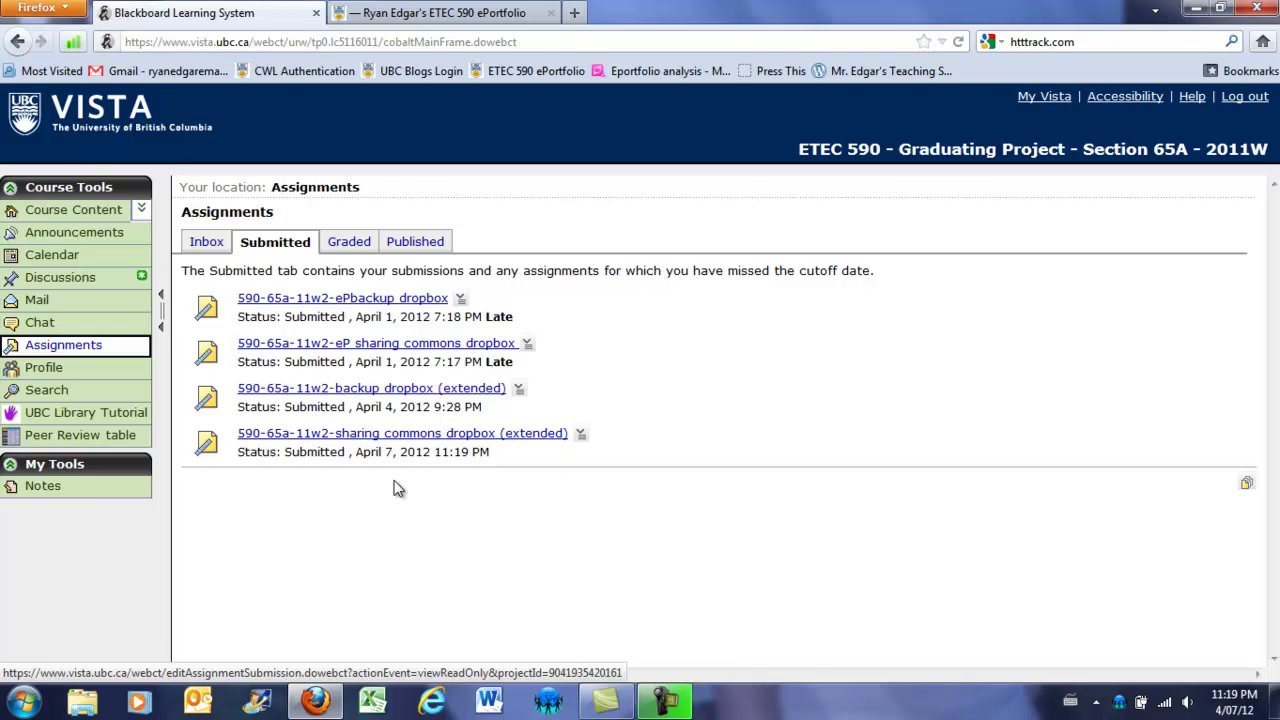
left_click(581, 436)
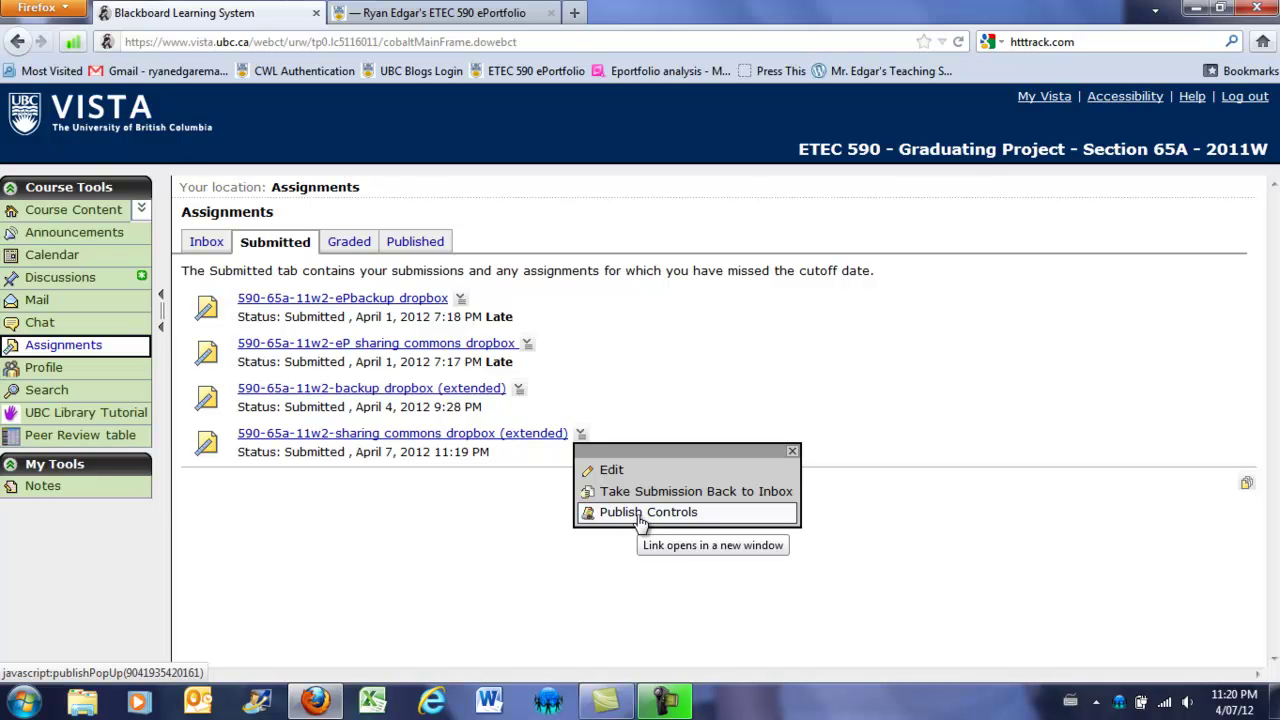
left_click(640, 512)
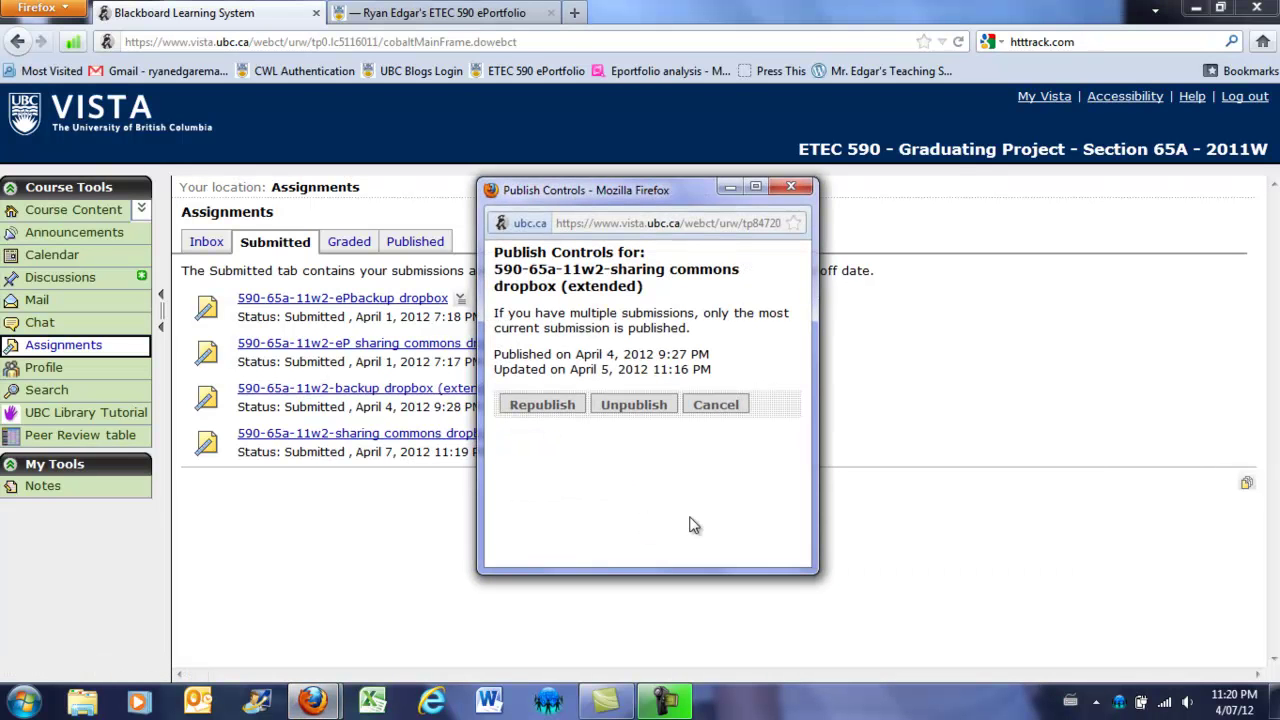
left_click(531, 408)
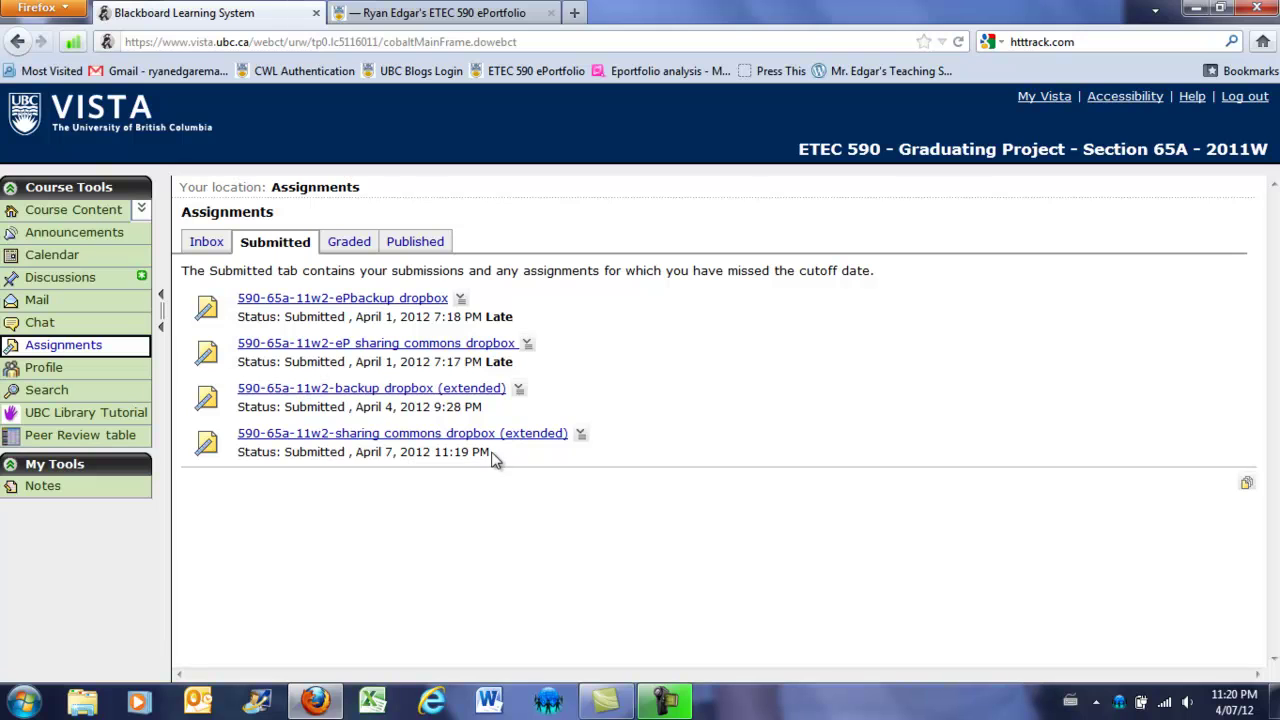
- Open the newly republished sharing commons dropbox (extended) submission among the published assignments and view its website start page
left_click(407, 250)
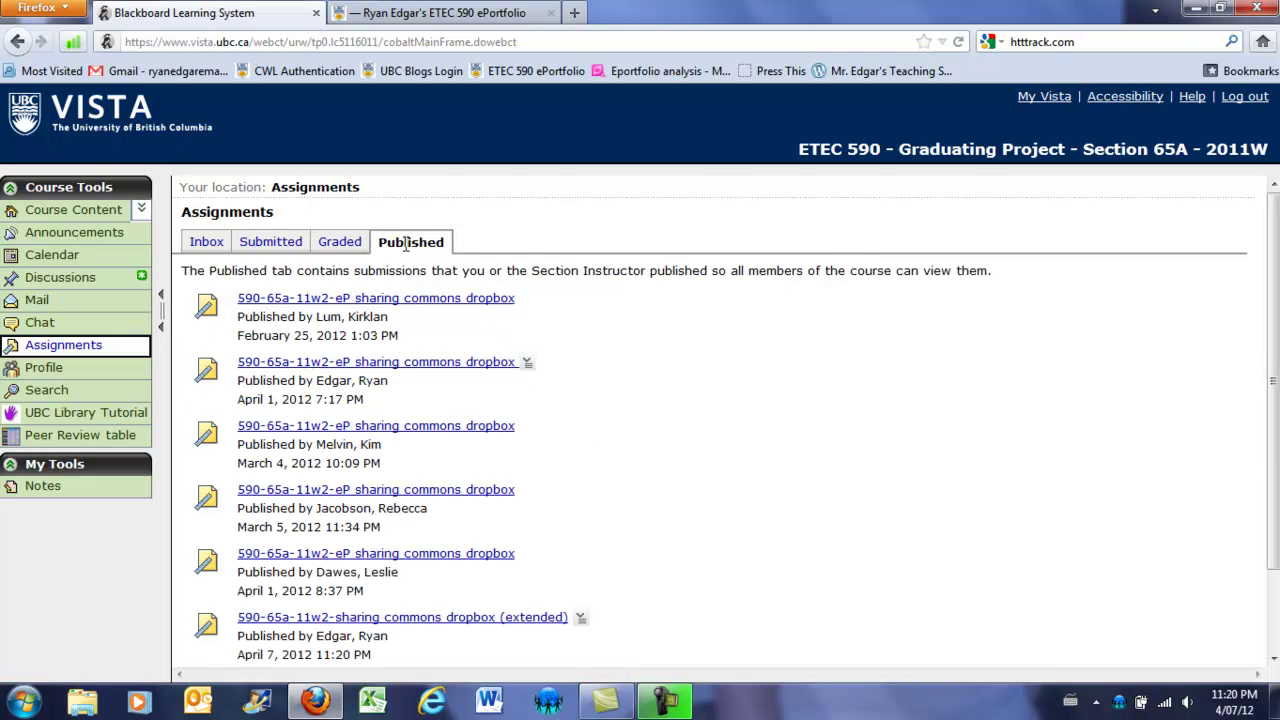
scroll(389, 316, "down", 2)
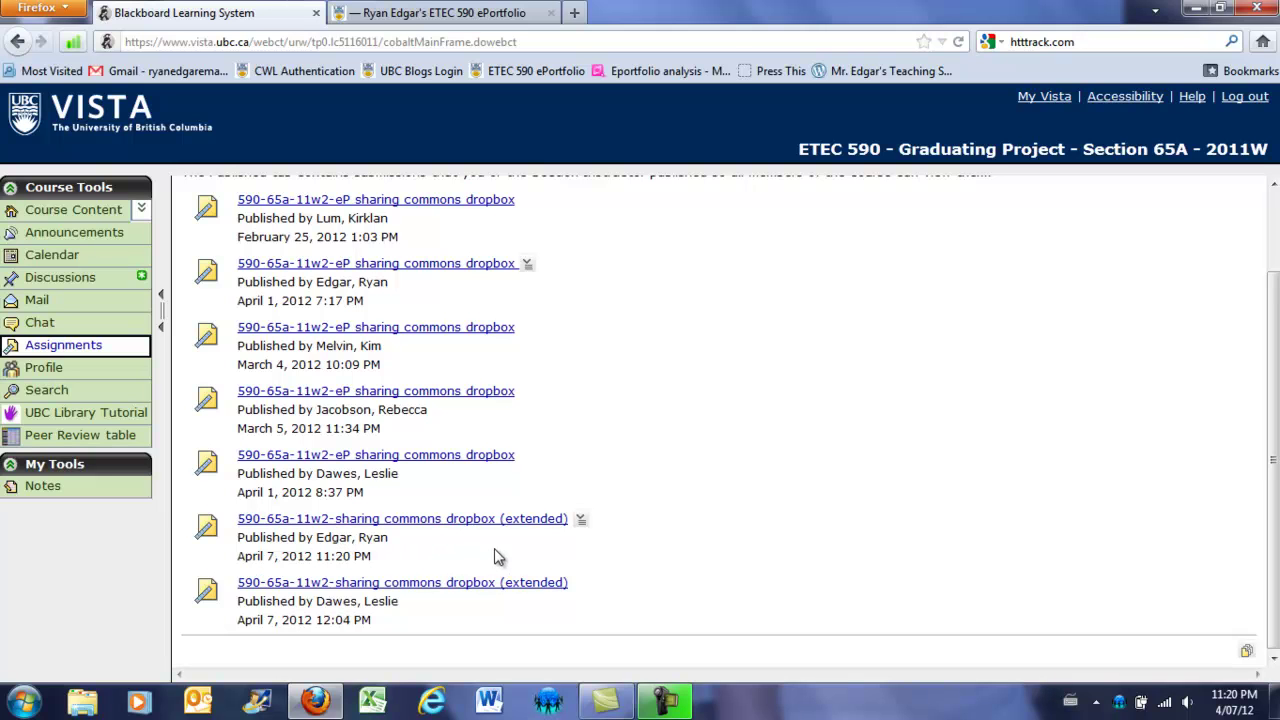
left_click(352, 519)
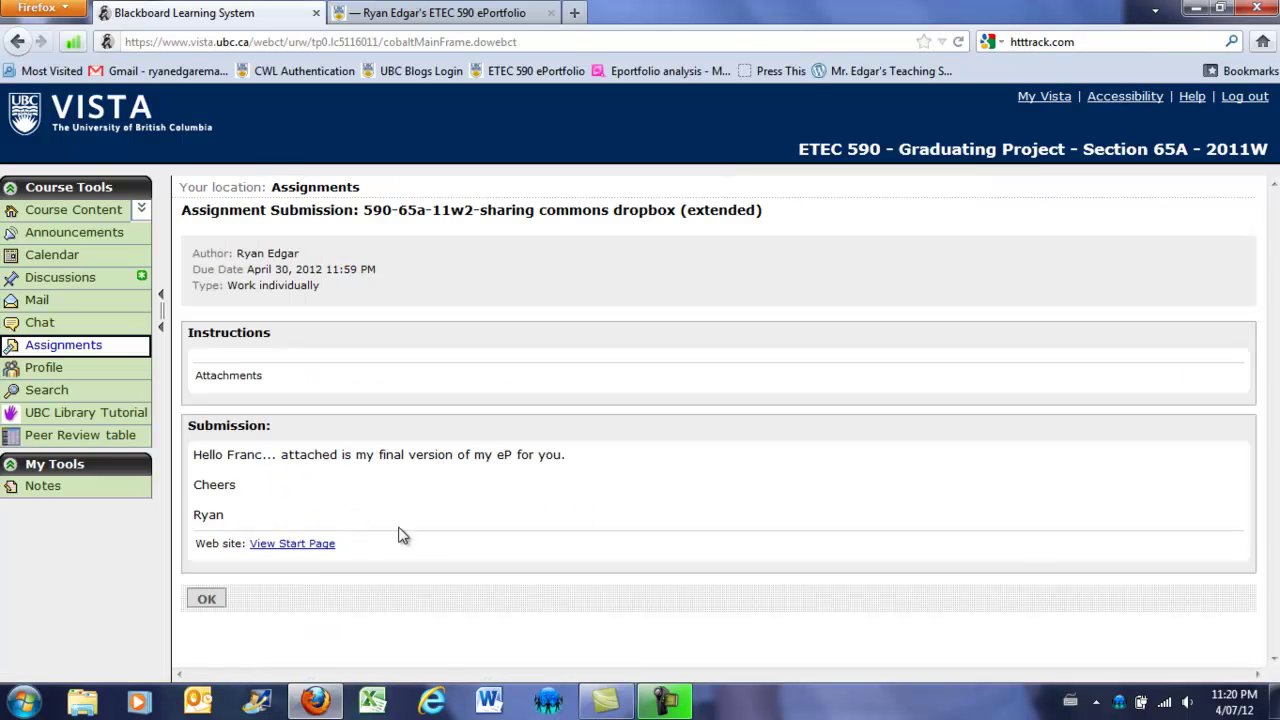
left_click(300, 546)
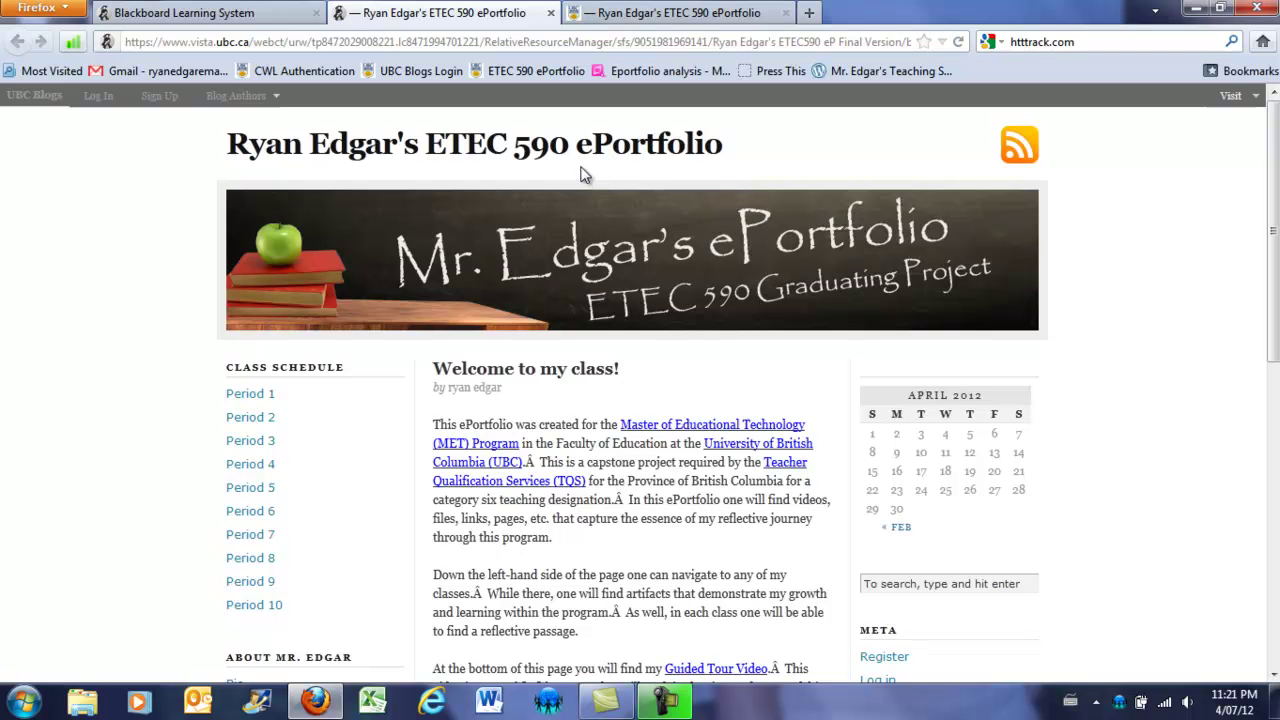
- Compare the live UBC Blogs ePortfolio with the published Vista copy, and return to the submission page
left_click(622, 14)
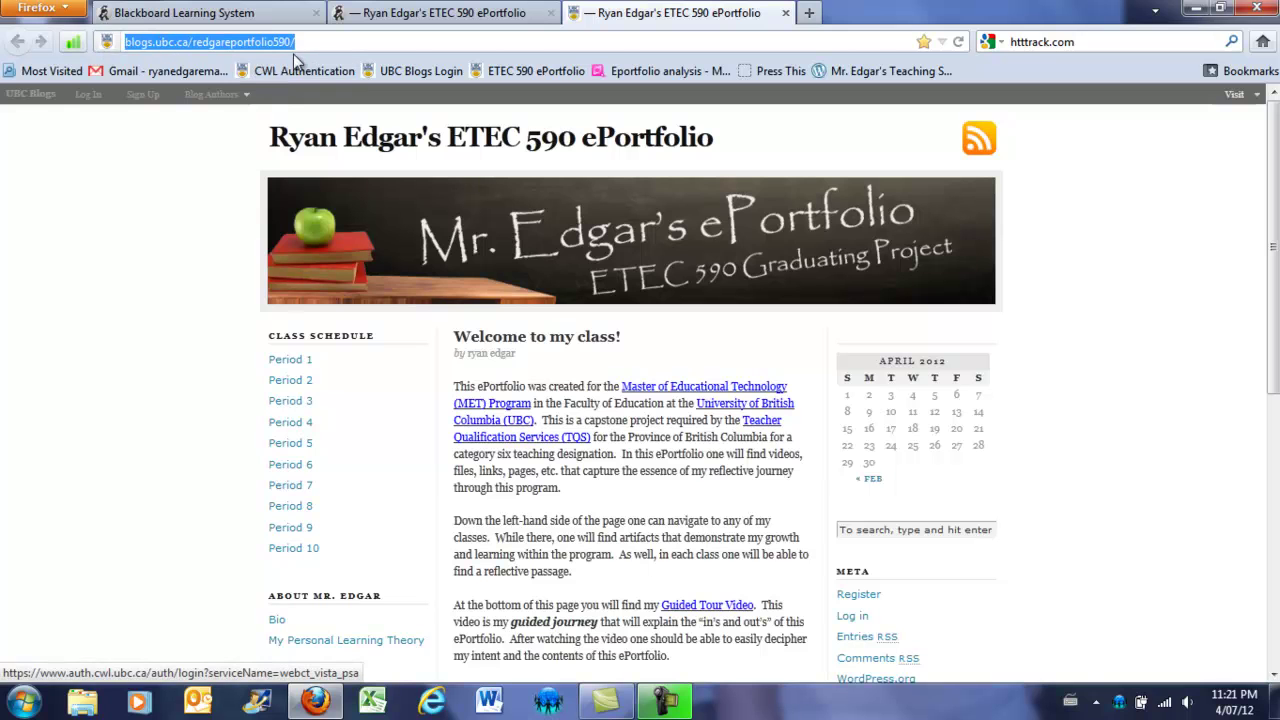
left_click(375, 15)
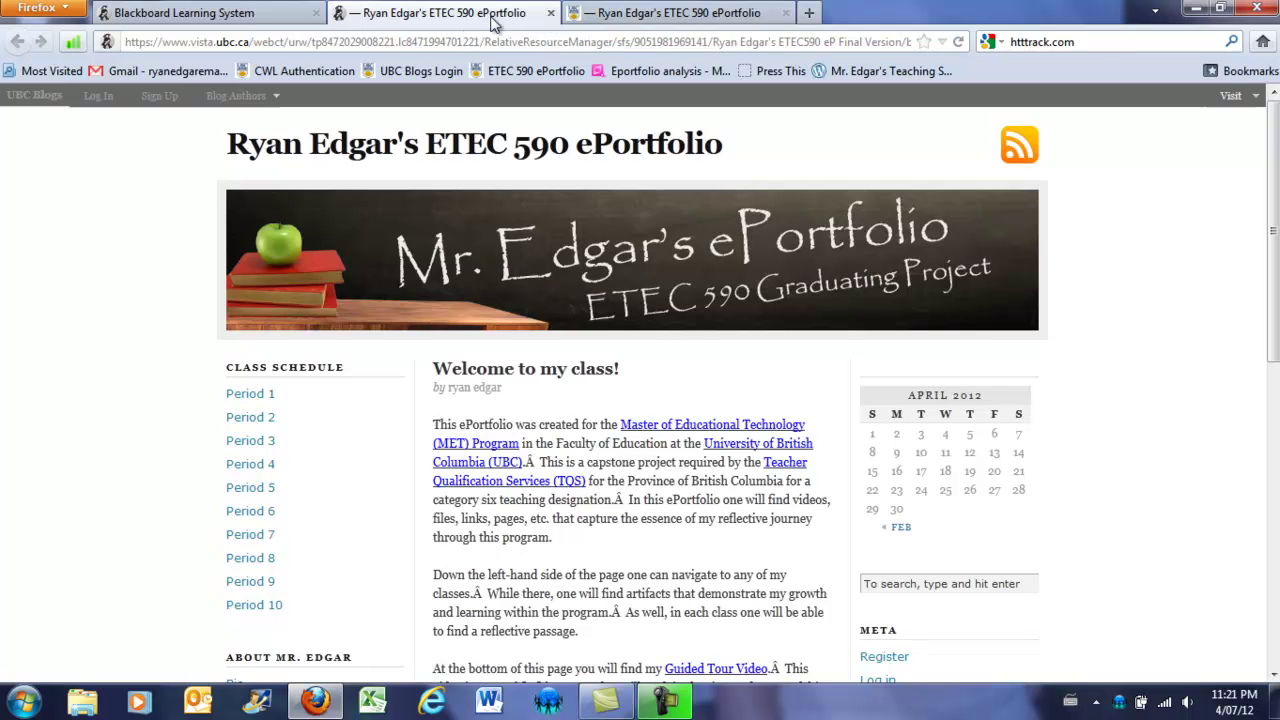
left_click(290, 14)
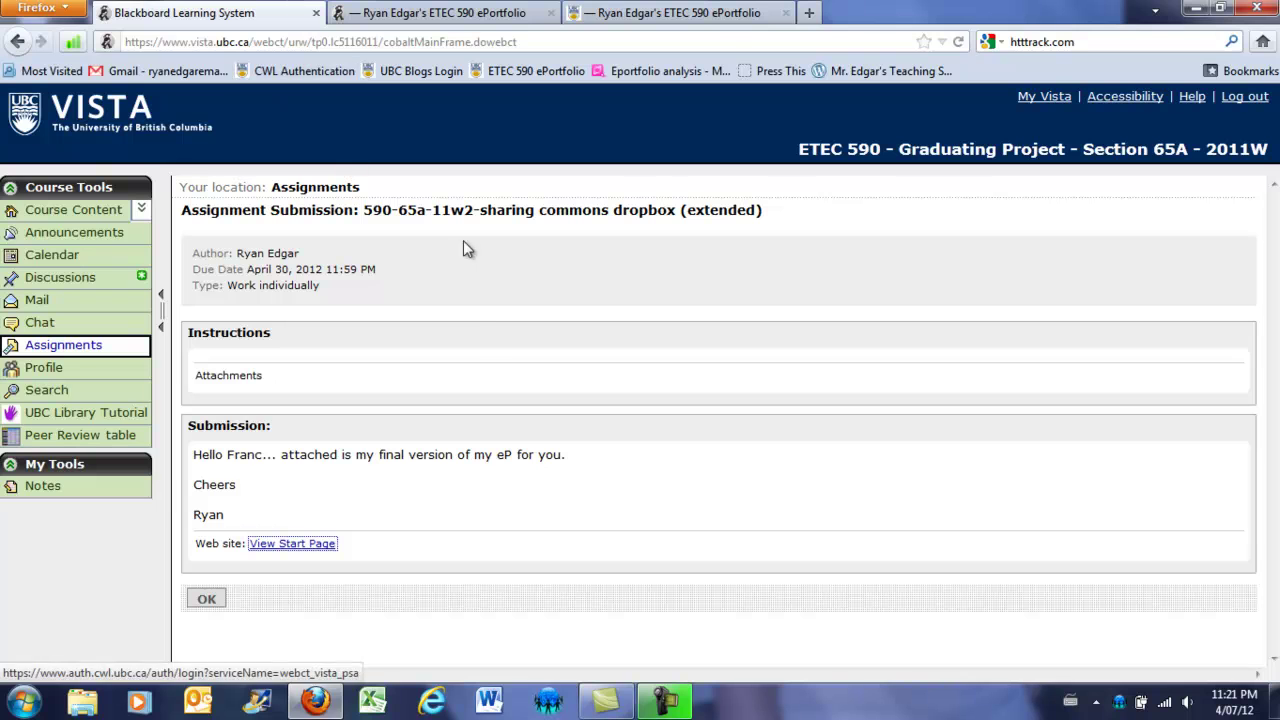
- Check the submitted and inbox assignments, view the 590-65a-11w2-ePbackup dropbox submission, and return to the submitted list
left_click(64, 346)
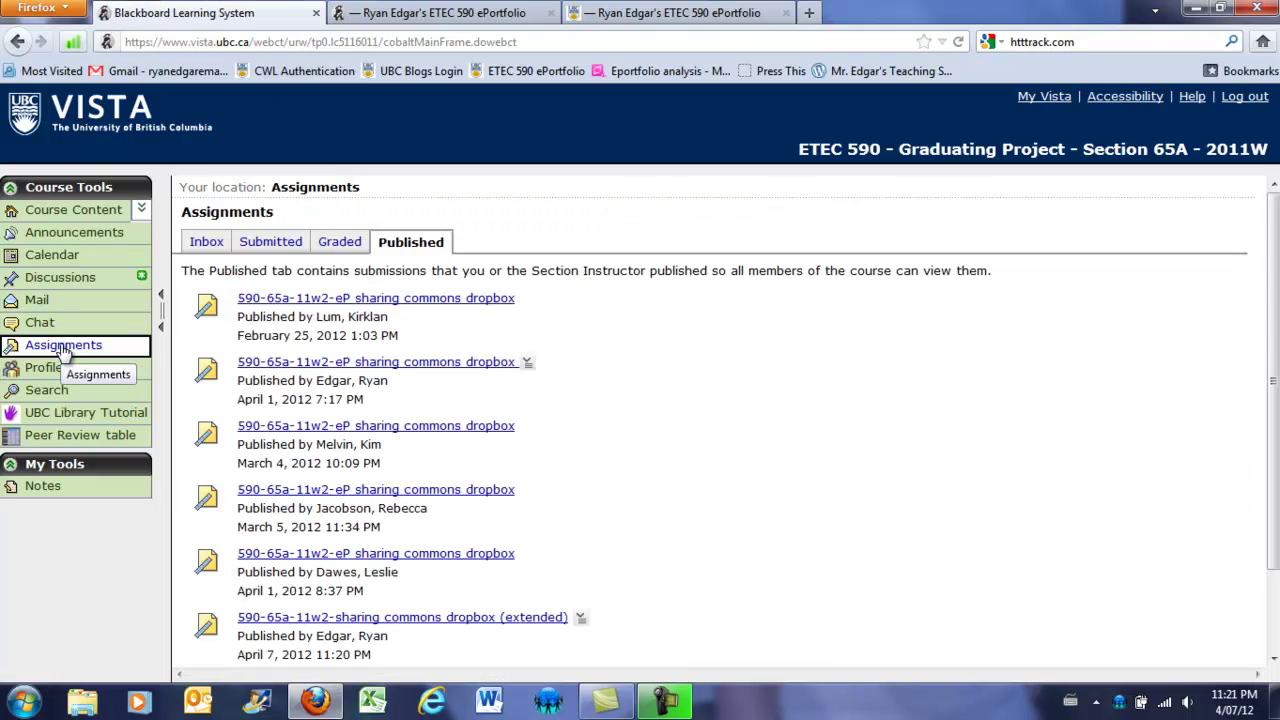
left_click(290, 246)
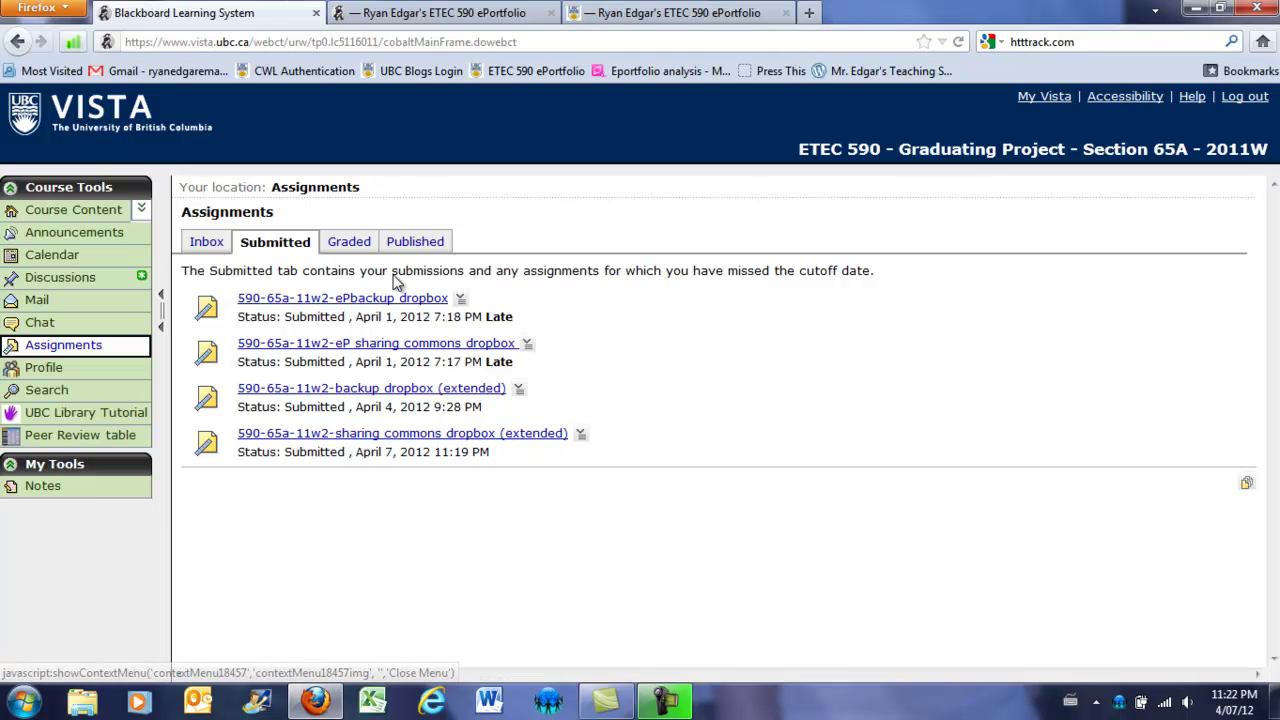
left_click(208, 247)
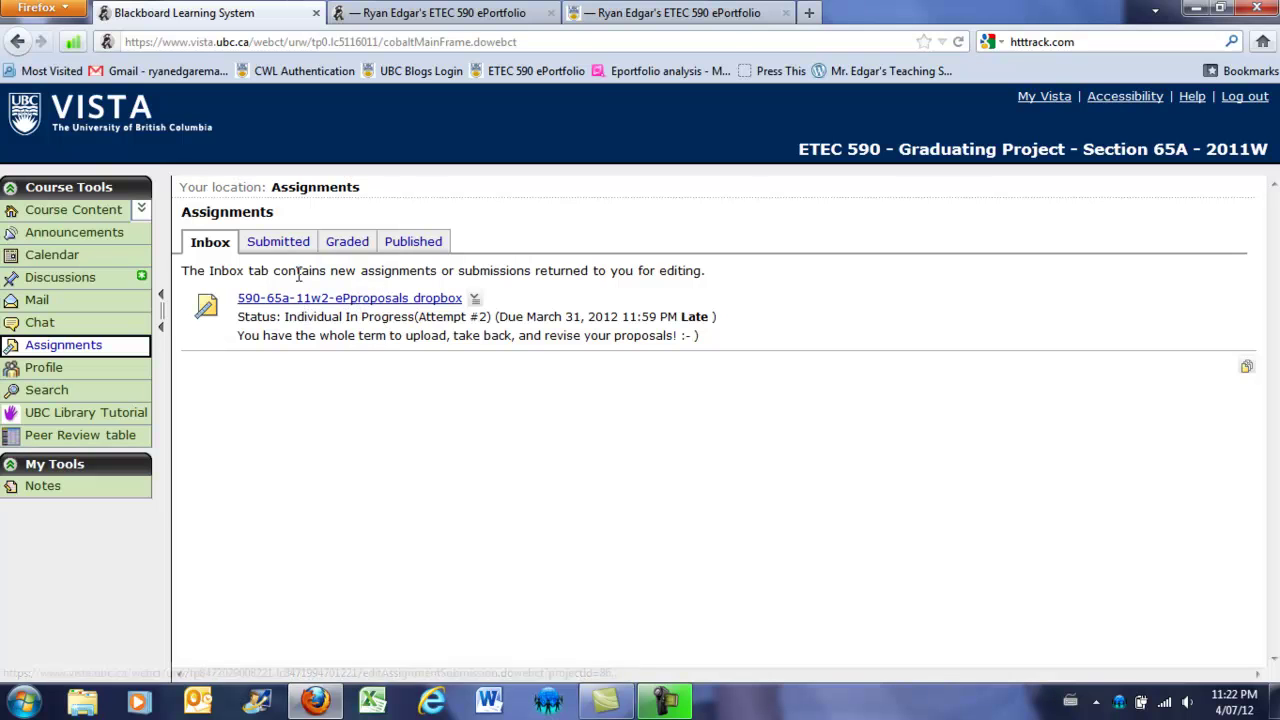
left_click(262, 246)
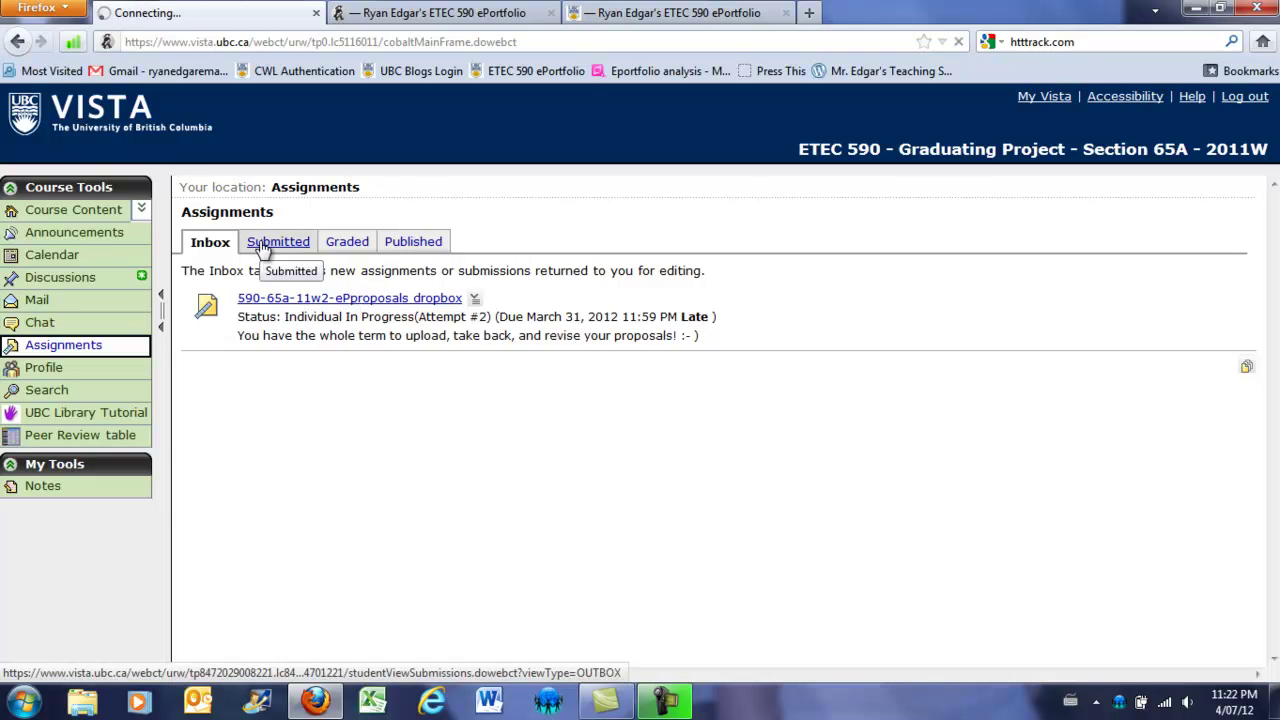
left_click(301, 304)
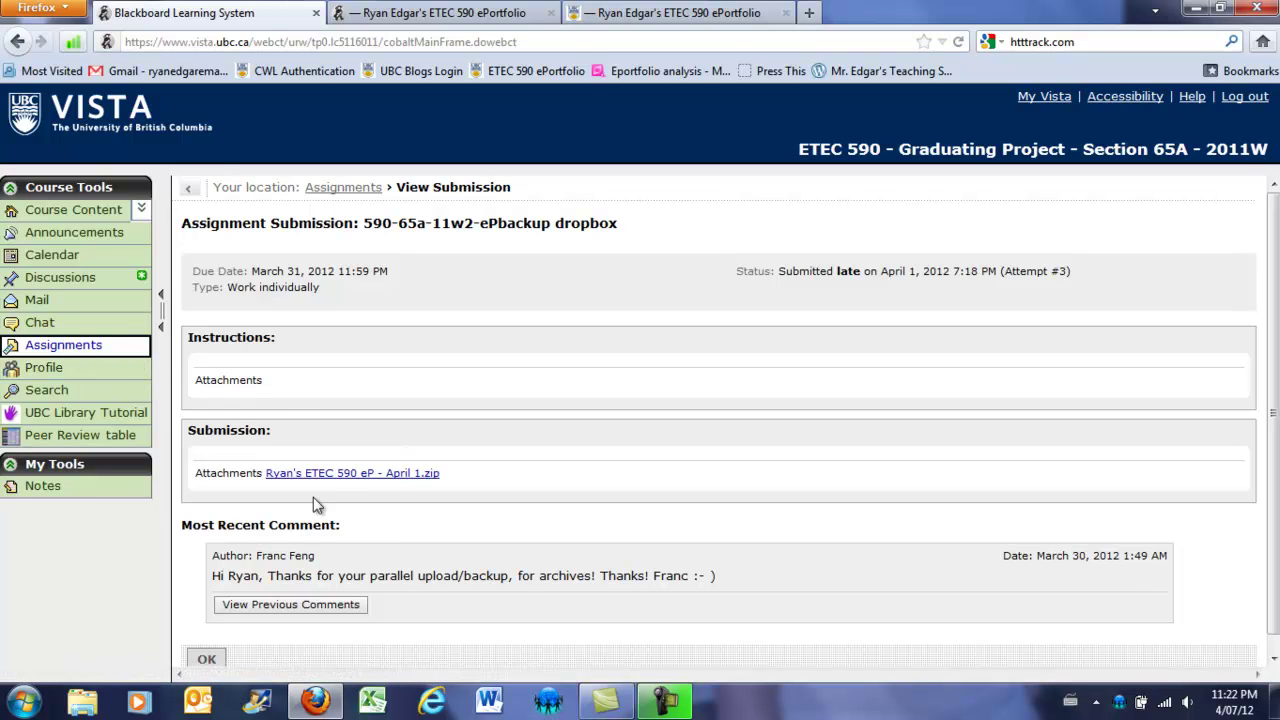
left_click(69, 348)
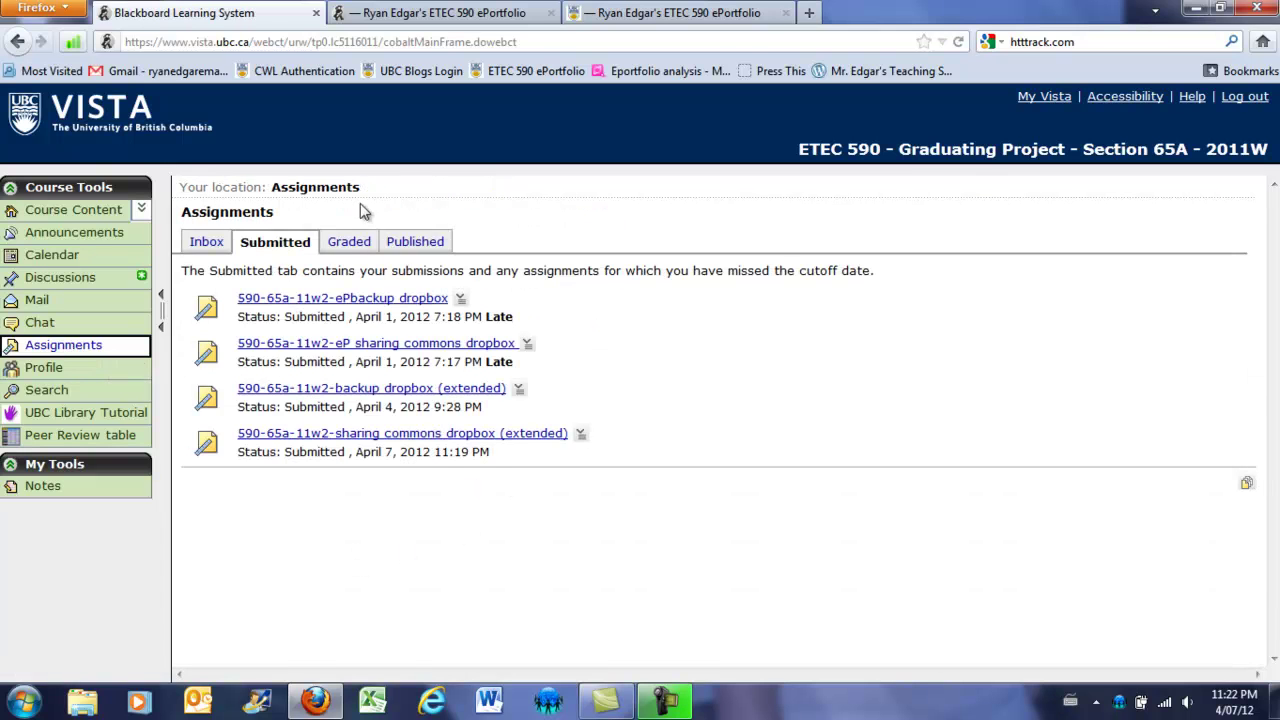
- View the live ePortfolio and its Vista-hosted copy once more, and go back to the submitted assignments
left_click(656, 14)
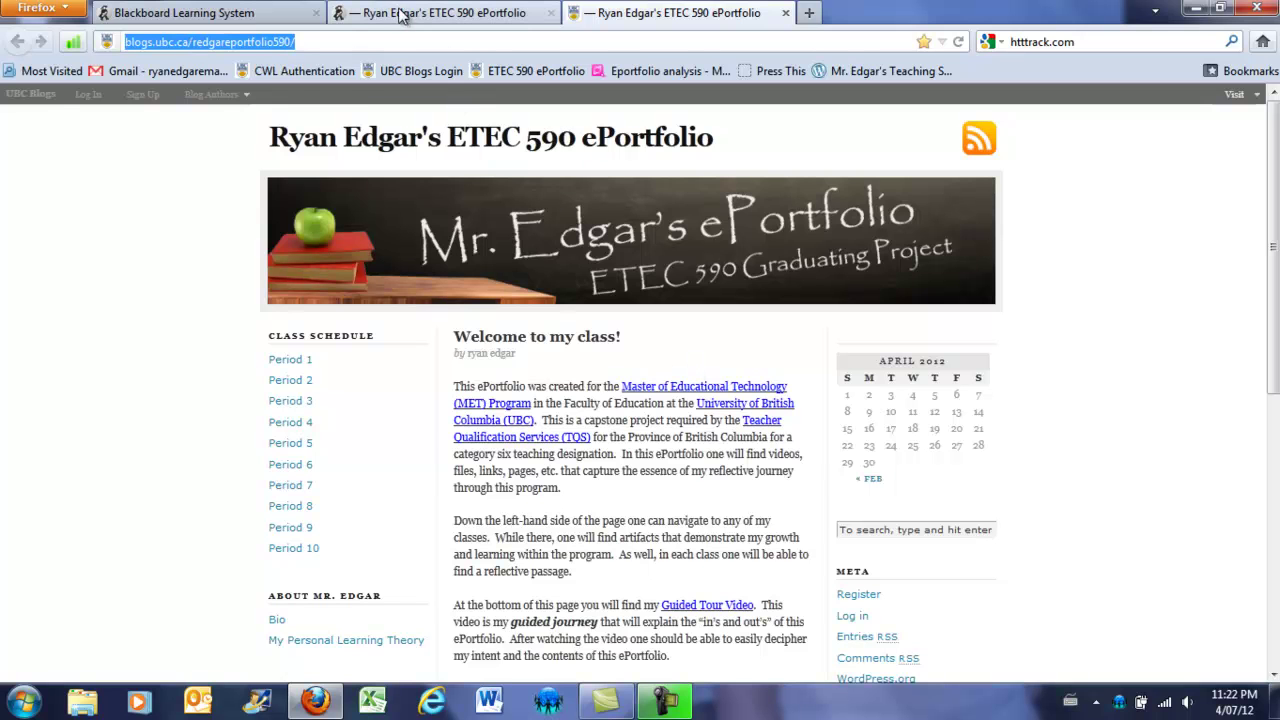
left_click(366, 14)
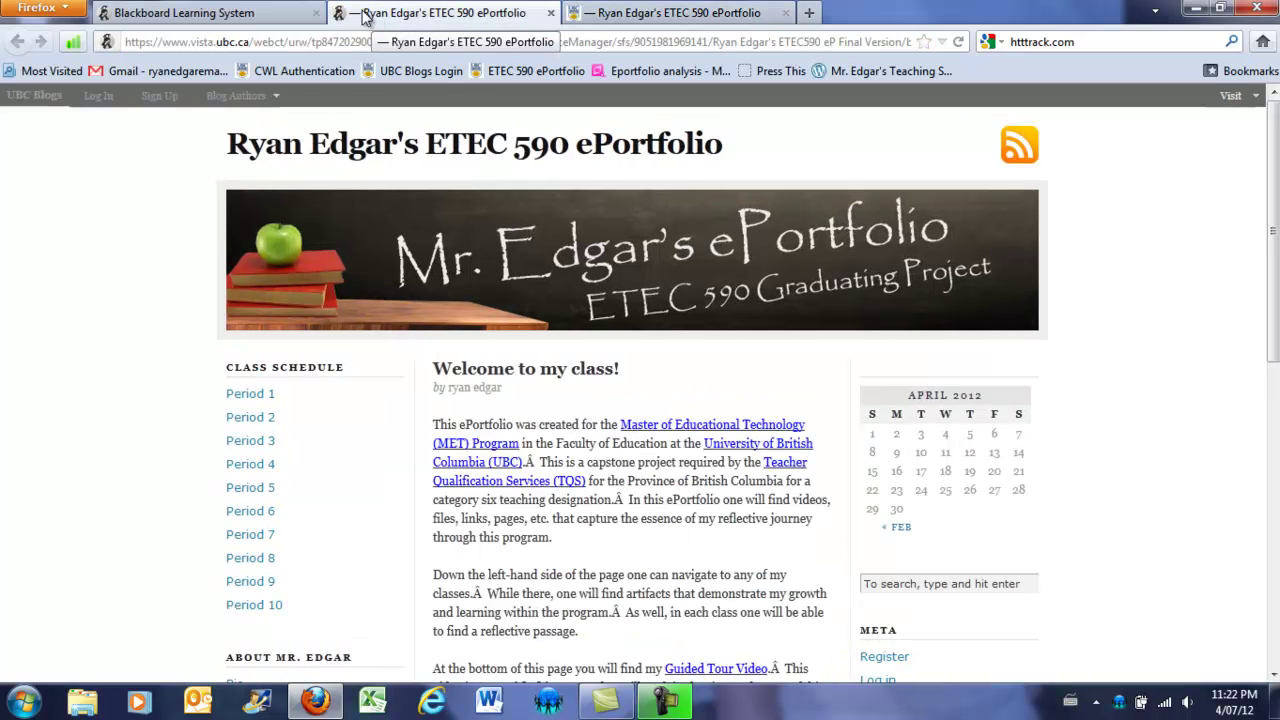
left_click(276, 20)
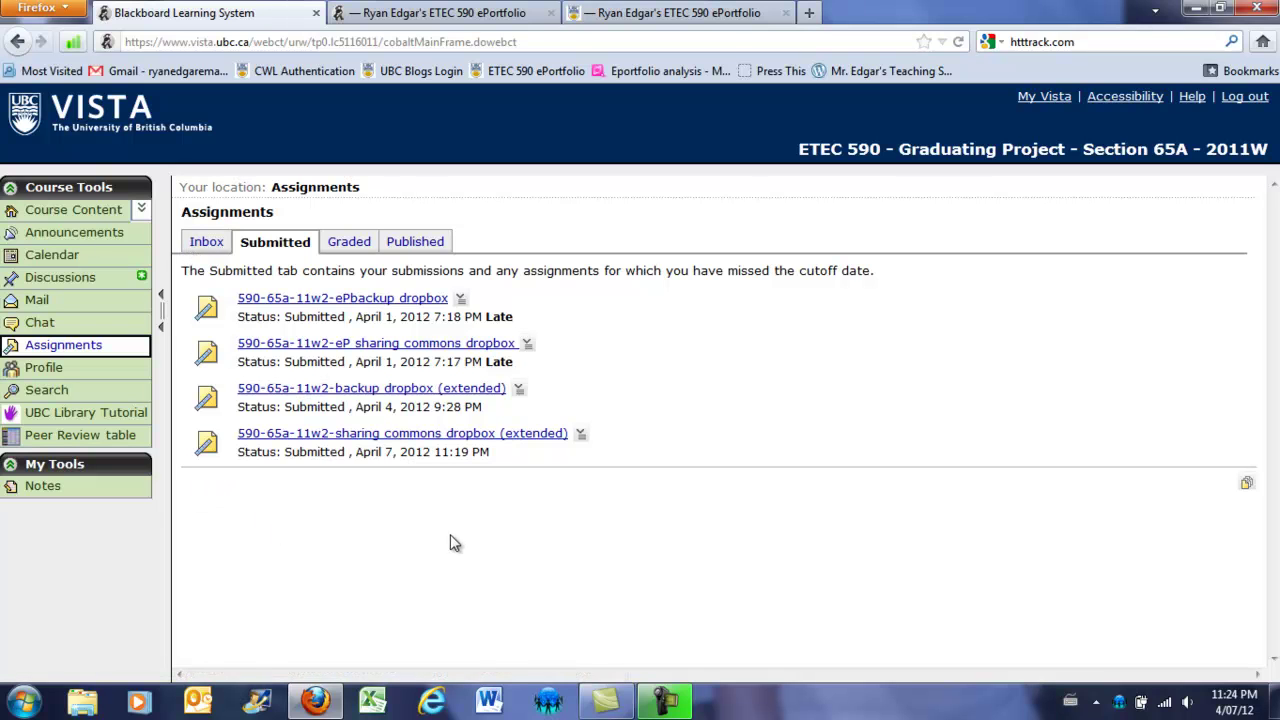
- Review the submitted 590-65a-11w2-sharing commons dropbox (extended) assignment, and open its available actions from the submitted list
left_click(348, 436)
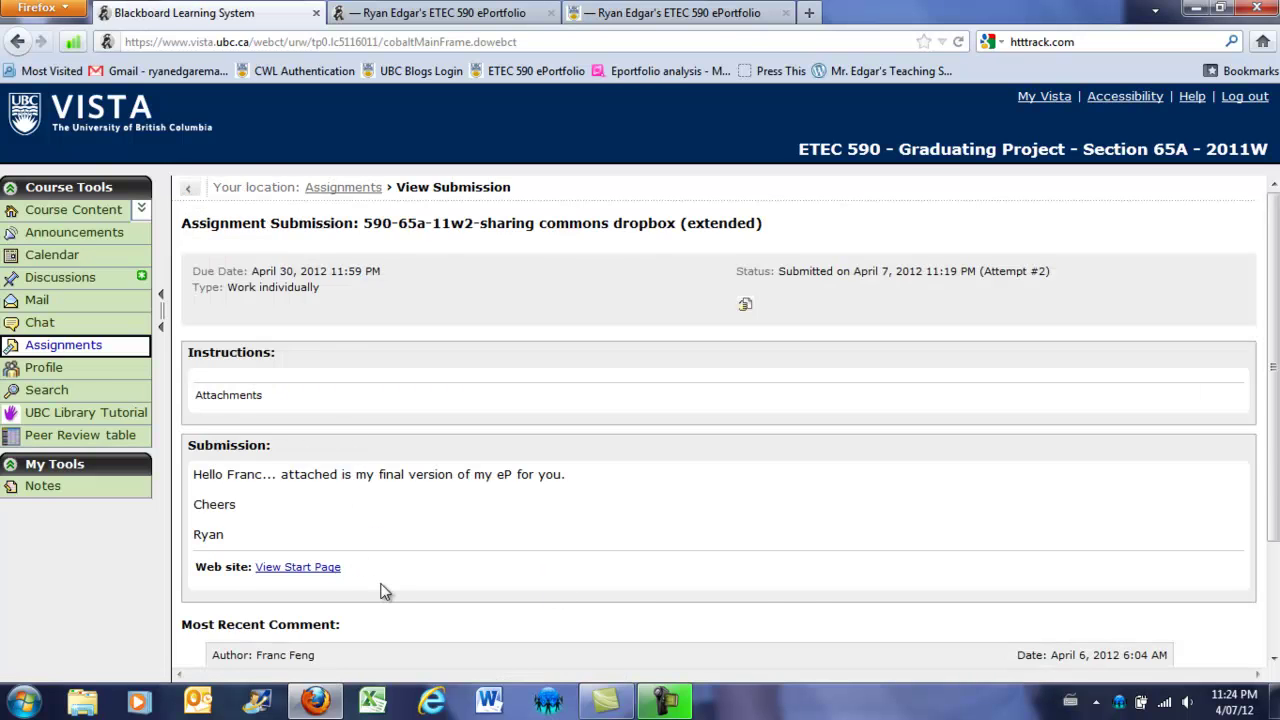
scroll(382, 583, "down", 3)
scroll(385, 585, "up", 3)
left_click(62, 348)
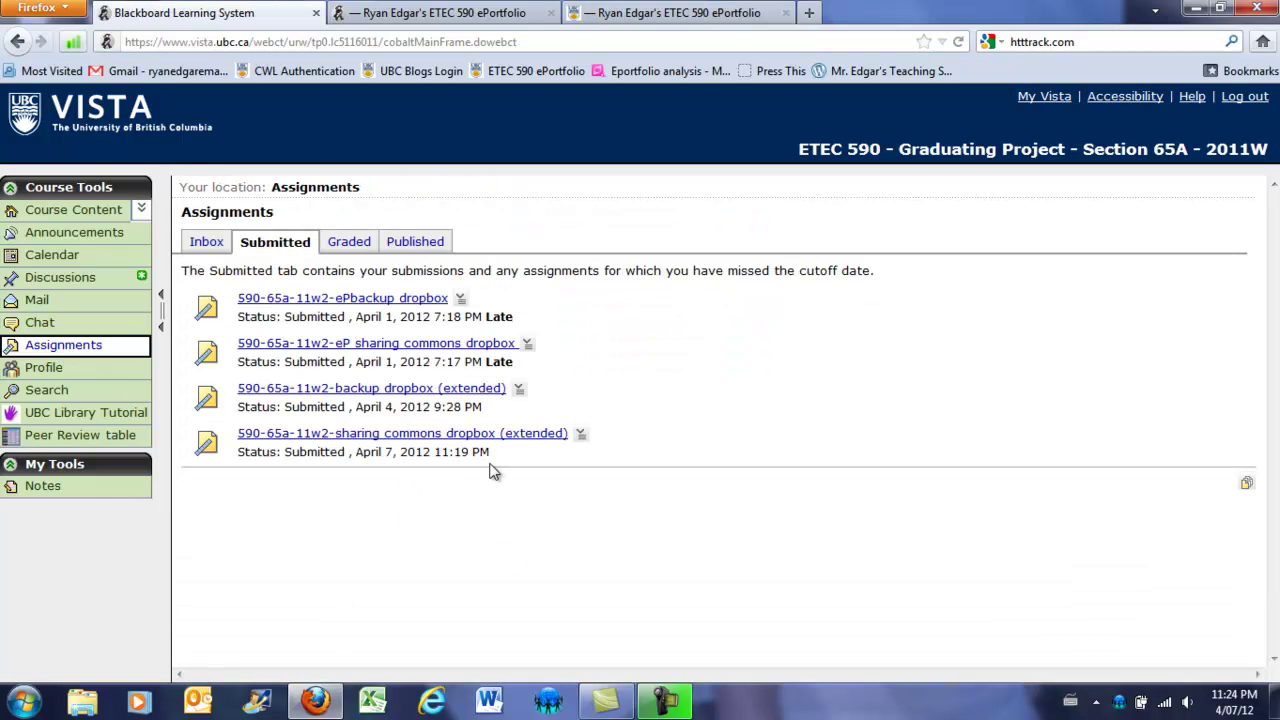
left_click(582, 435)
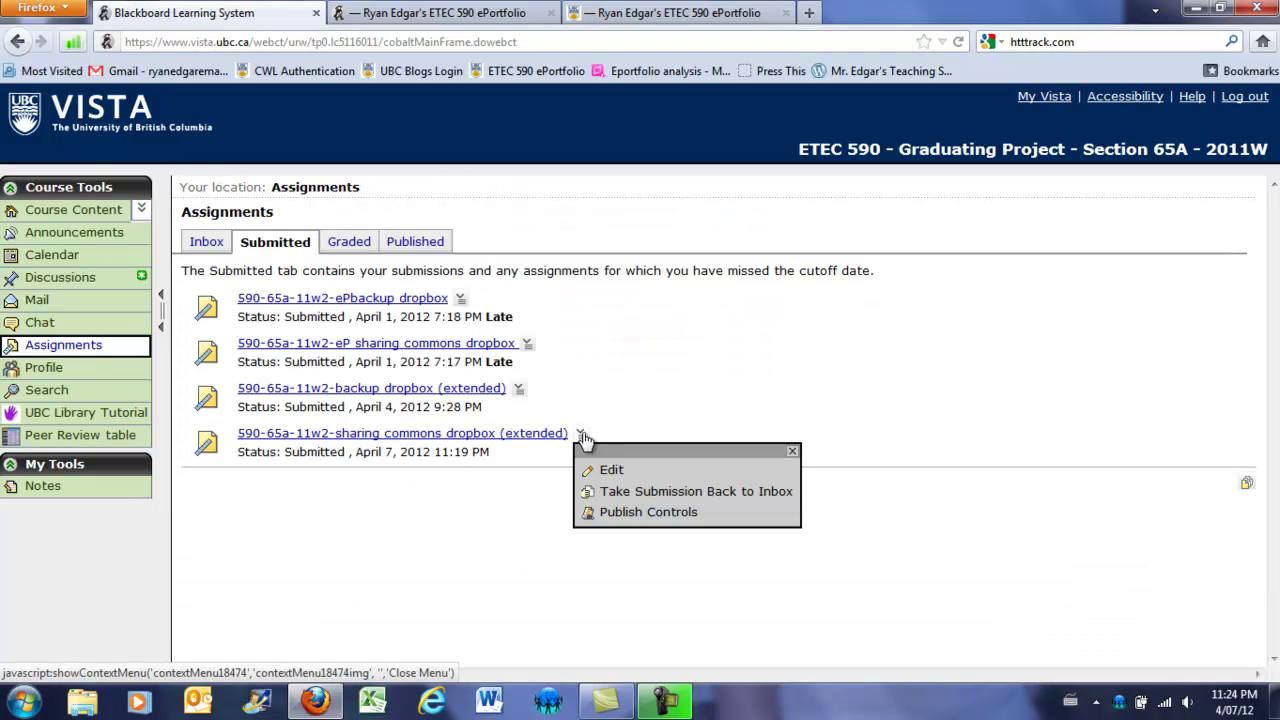